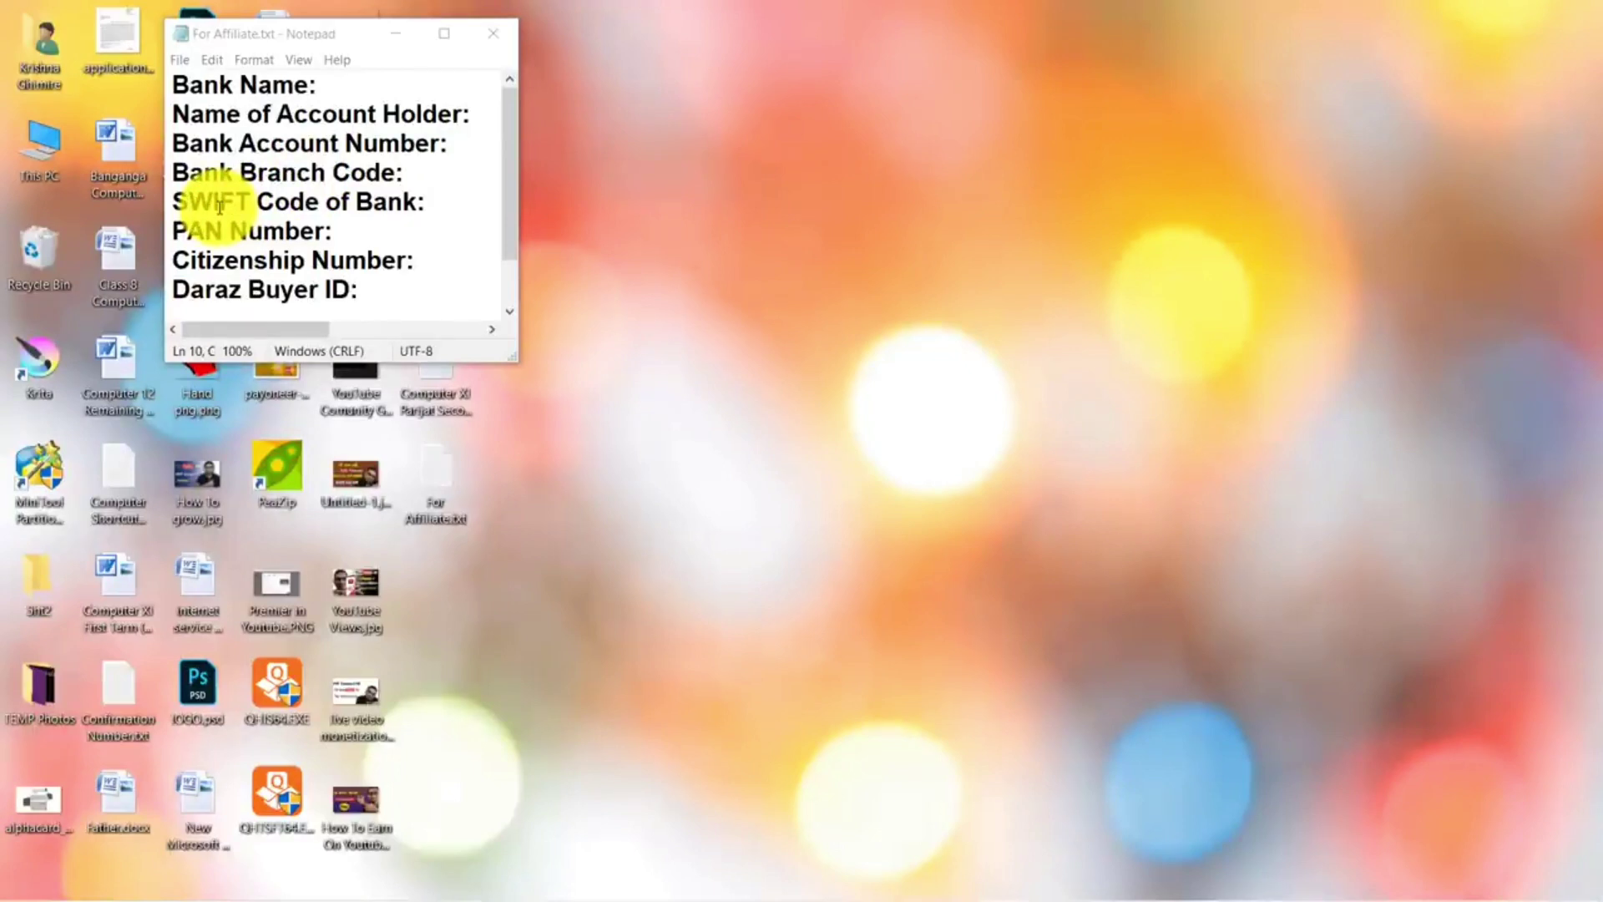
# Step: Switch to Edge and look up Everest Bank's code in the Nepal list on theswiftcodes.com
pyautogui.moveTo(826, 898)
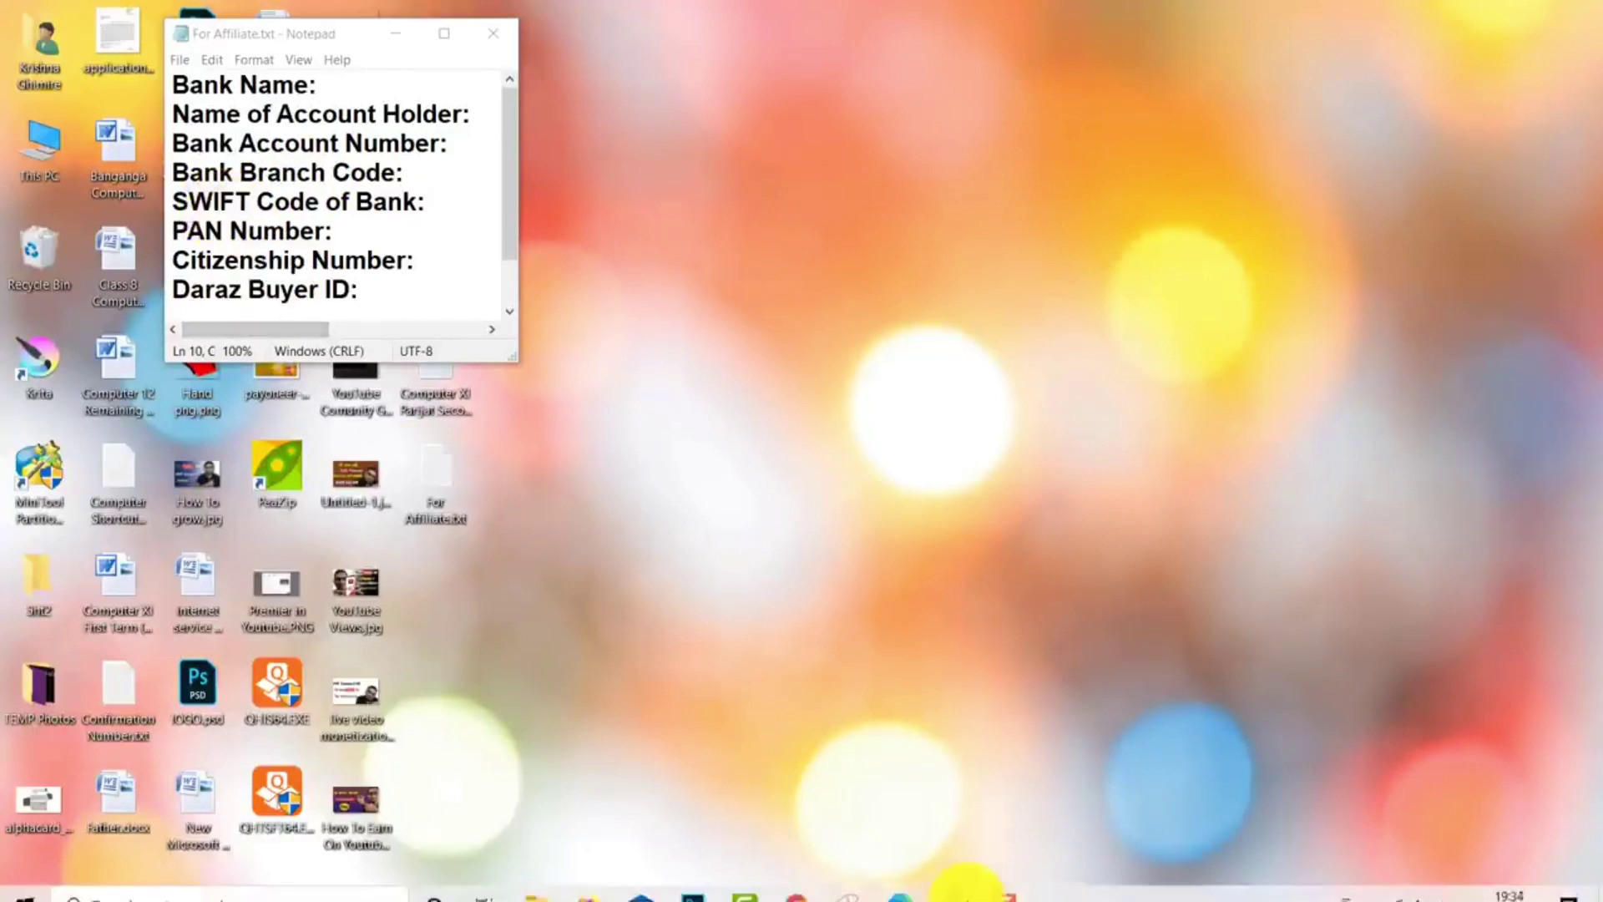
pyautogui.click(896, 890)
pyautogui.click(643, 10)
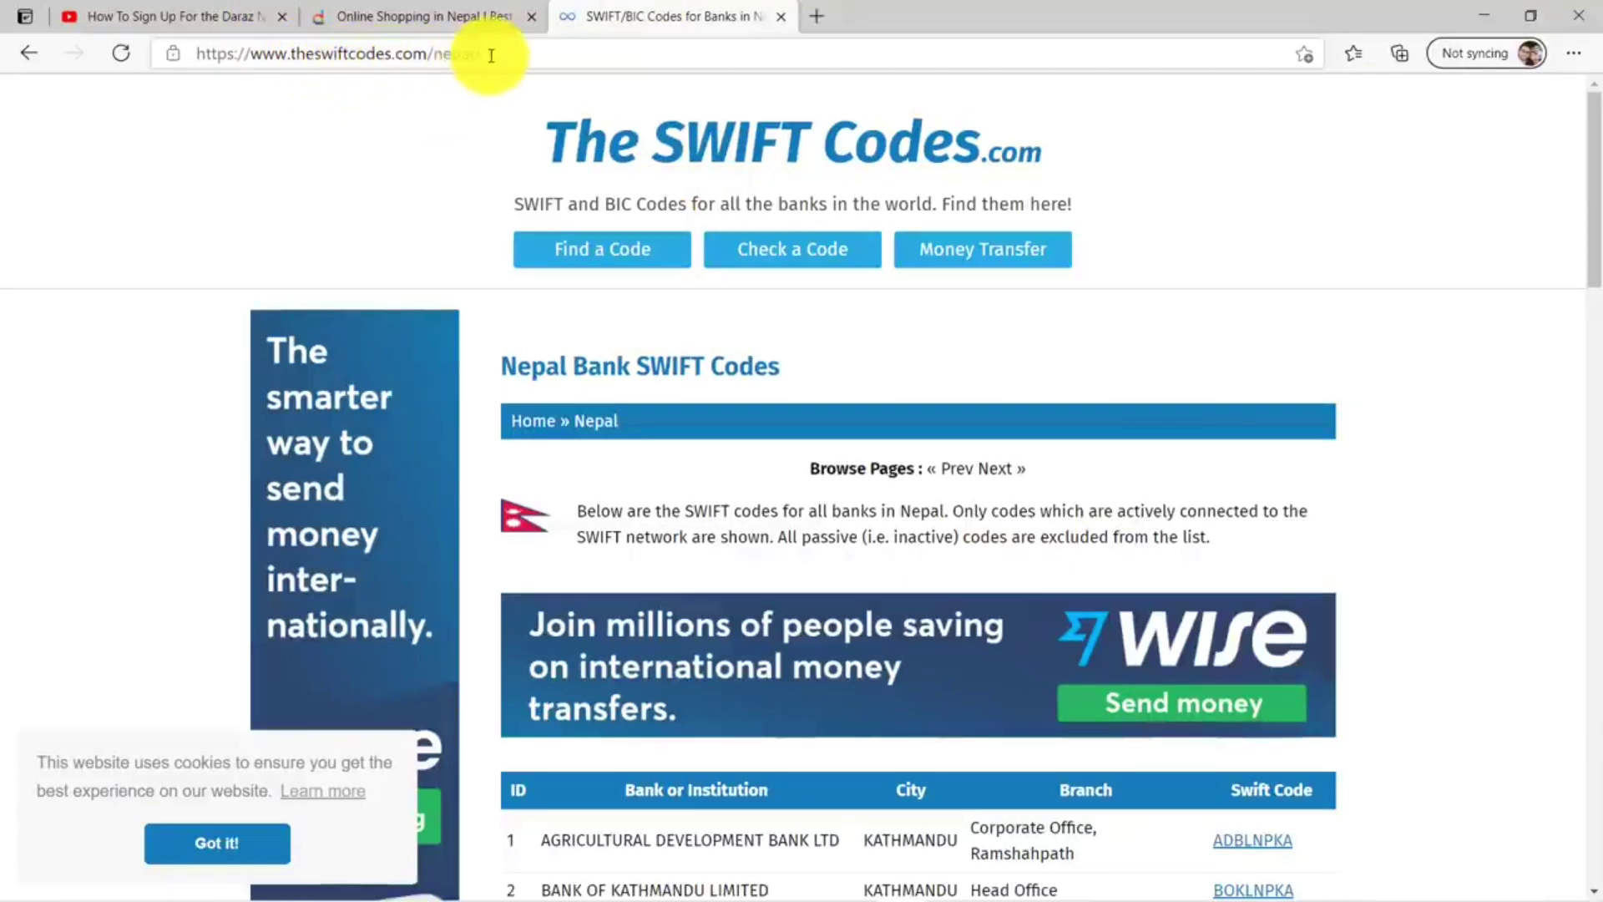
pyautogui.moveTo(490, 54); pyautogui.dragTo(226, 54)
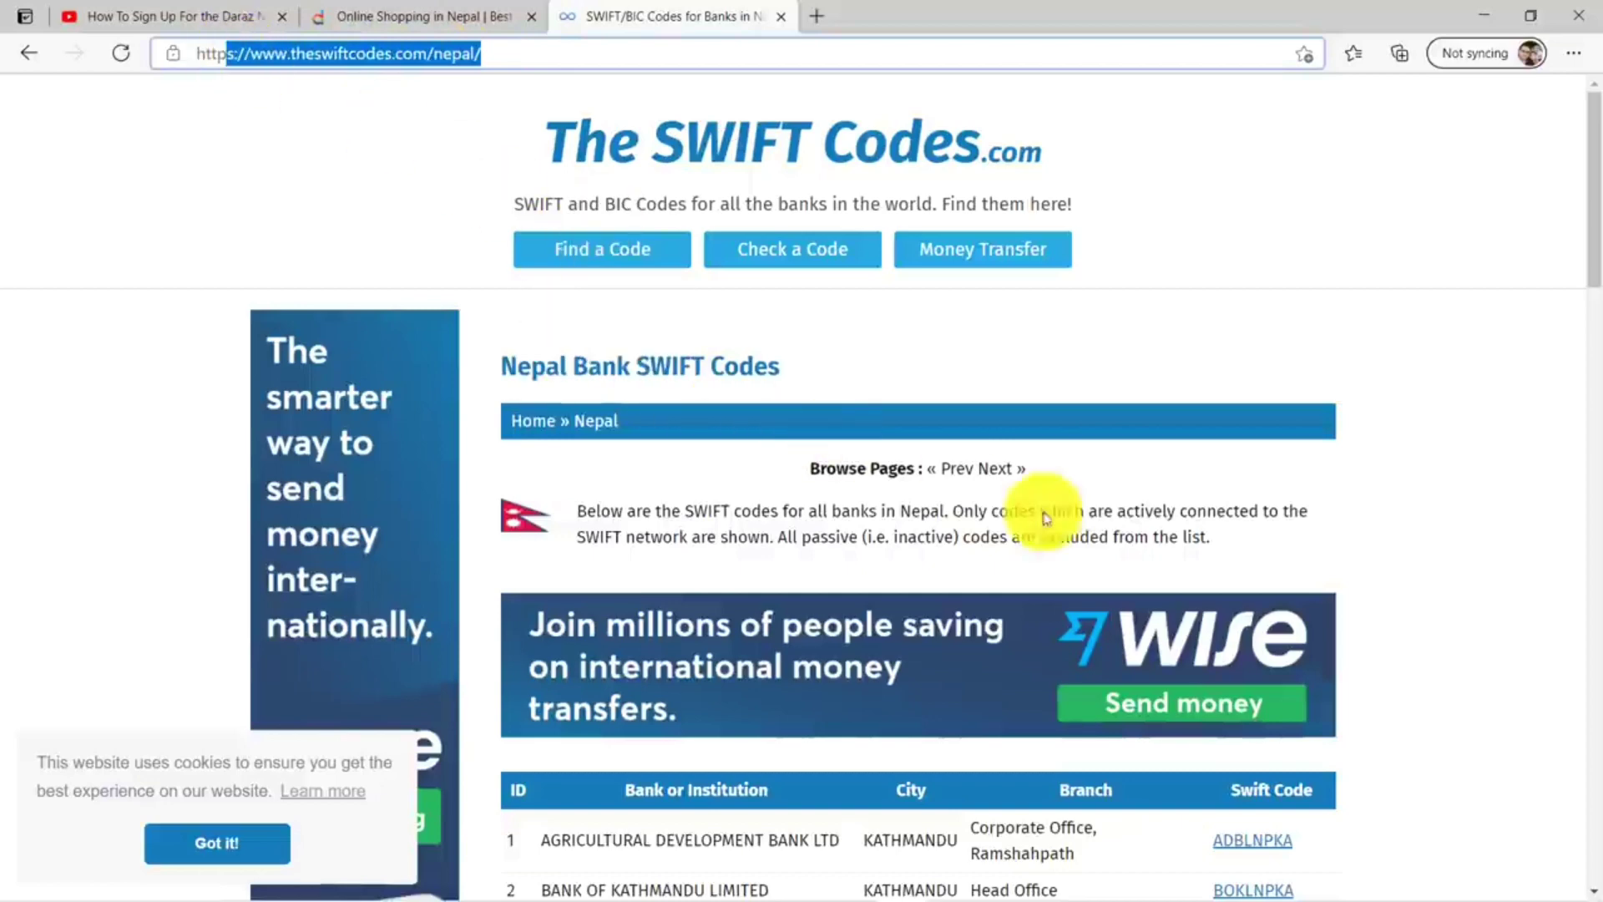
pyautogui.scroll(-7, 1059, 512)
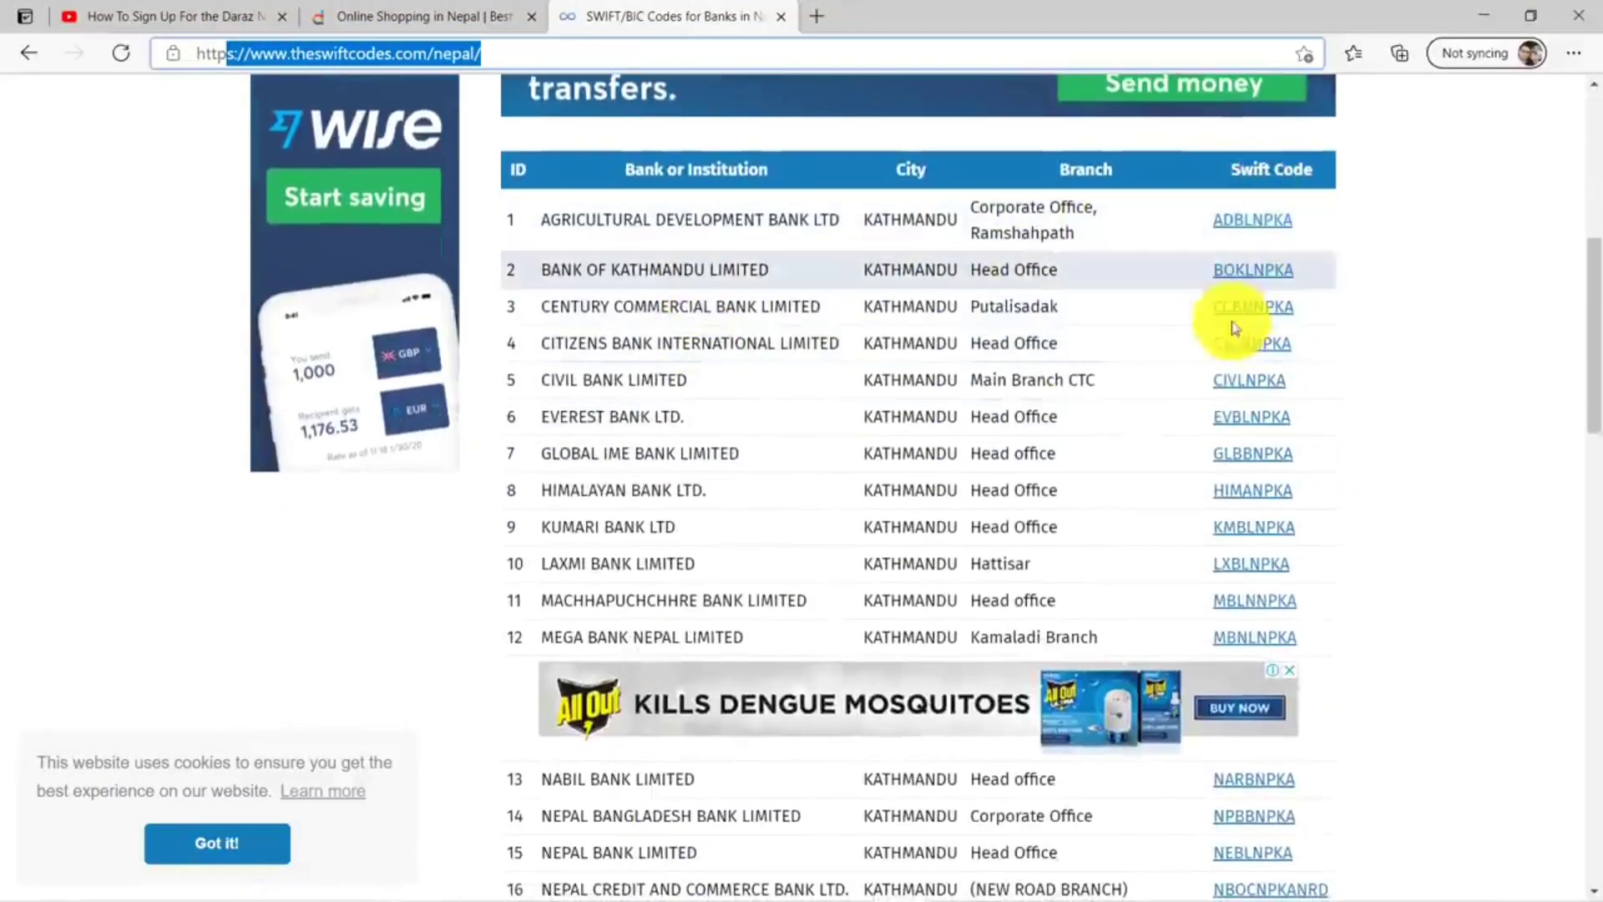
pyautogui.moveTo(1213, 420); pyautogui.dragTo(1290, 425)
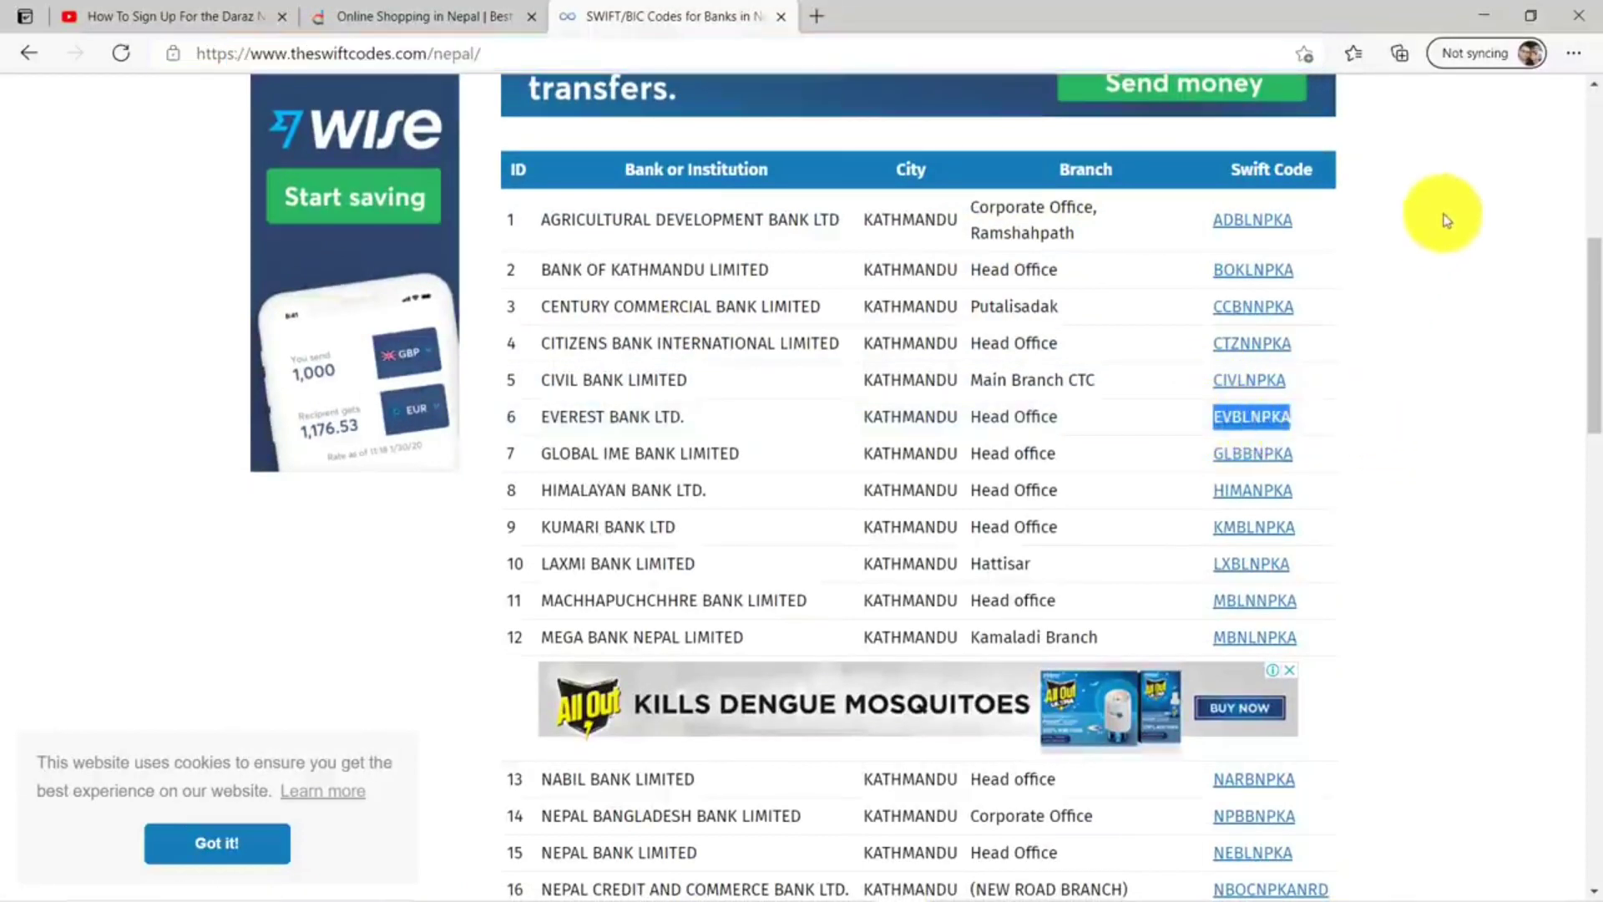
pyautogui.click(1478, 19)
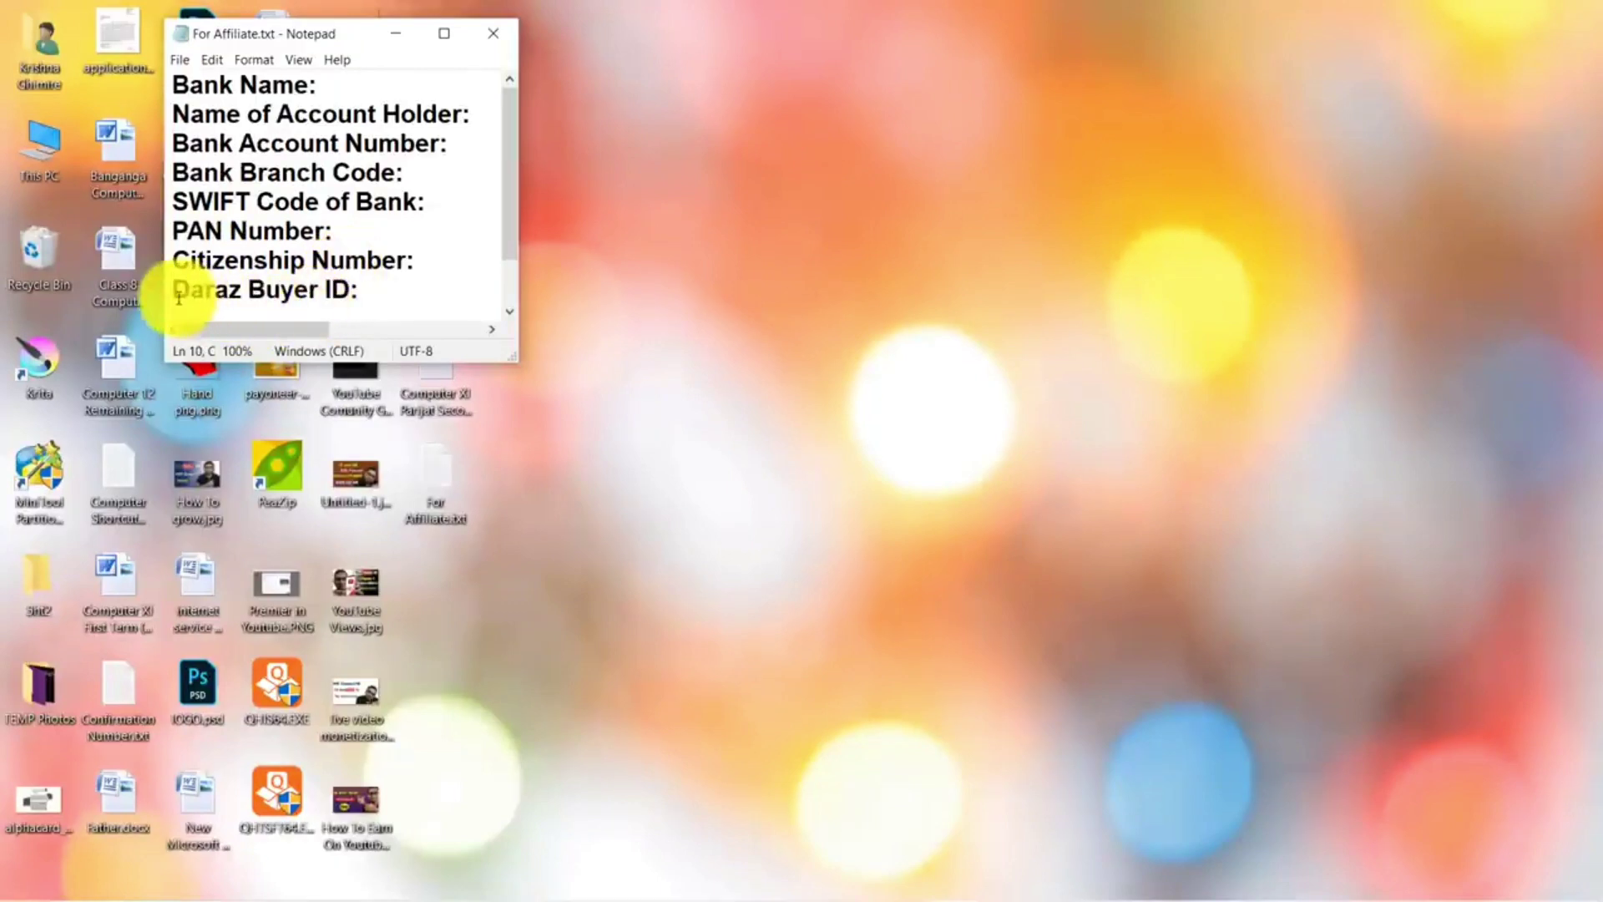
# Step: Return to Edge and view the account registration page on the Daraz Nepal site
pyautogui.moveTo(852, 894)
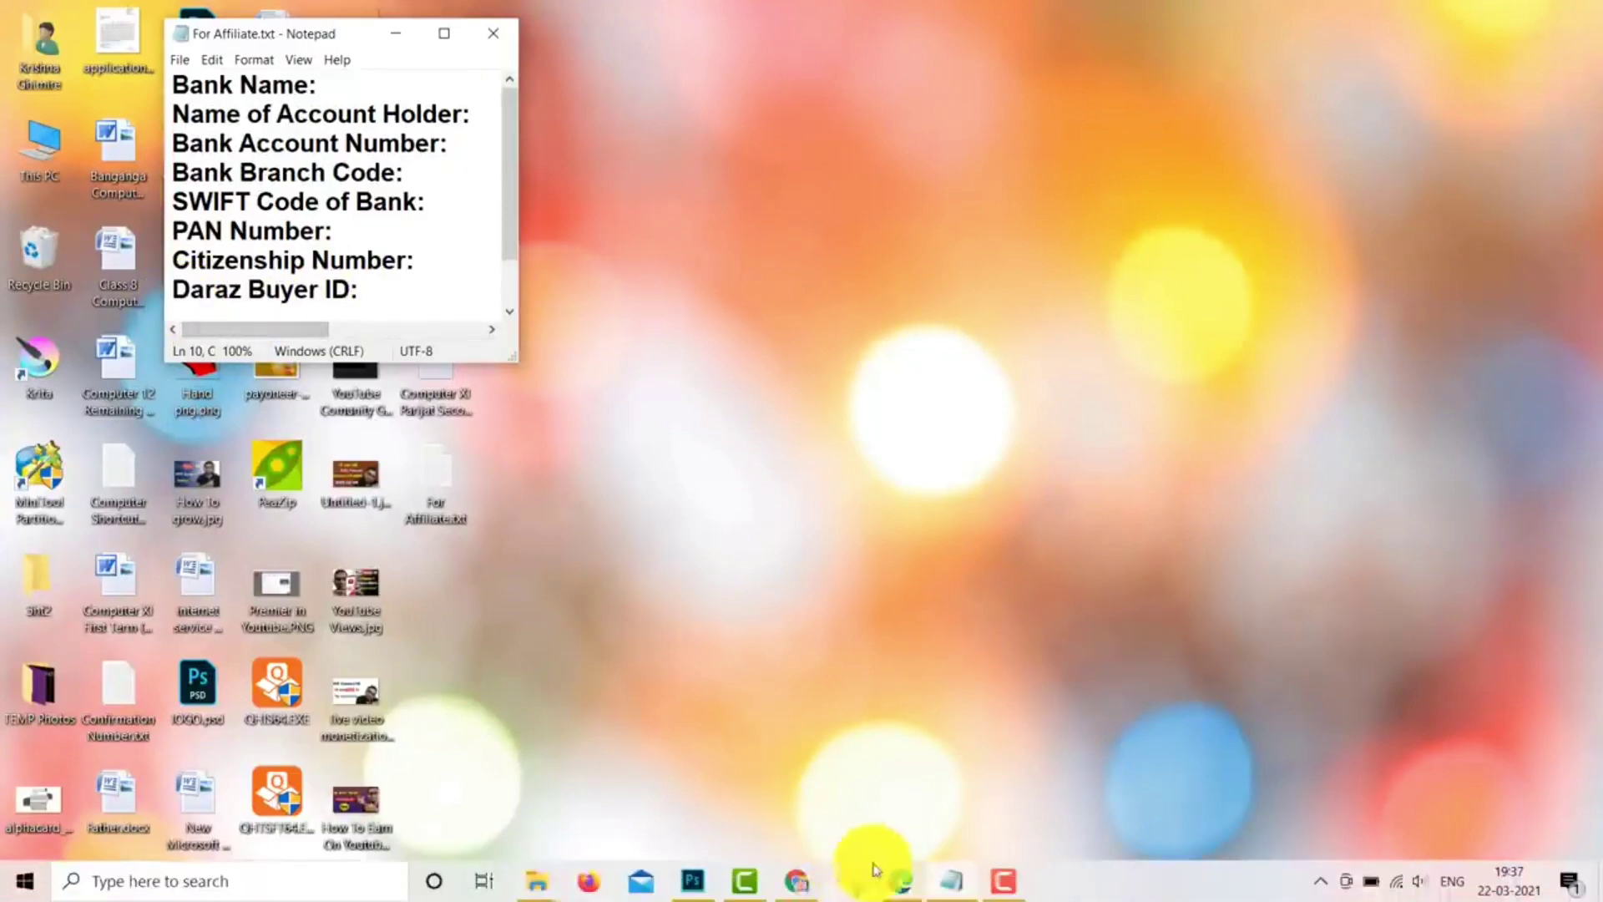
pyautogui.click(901, 881)
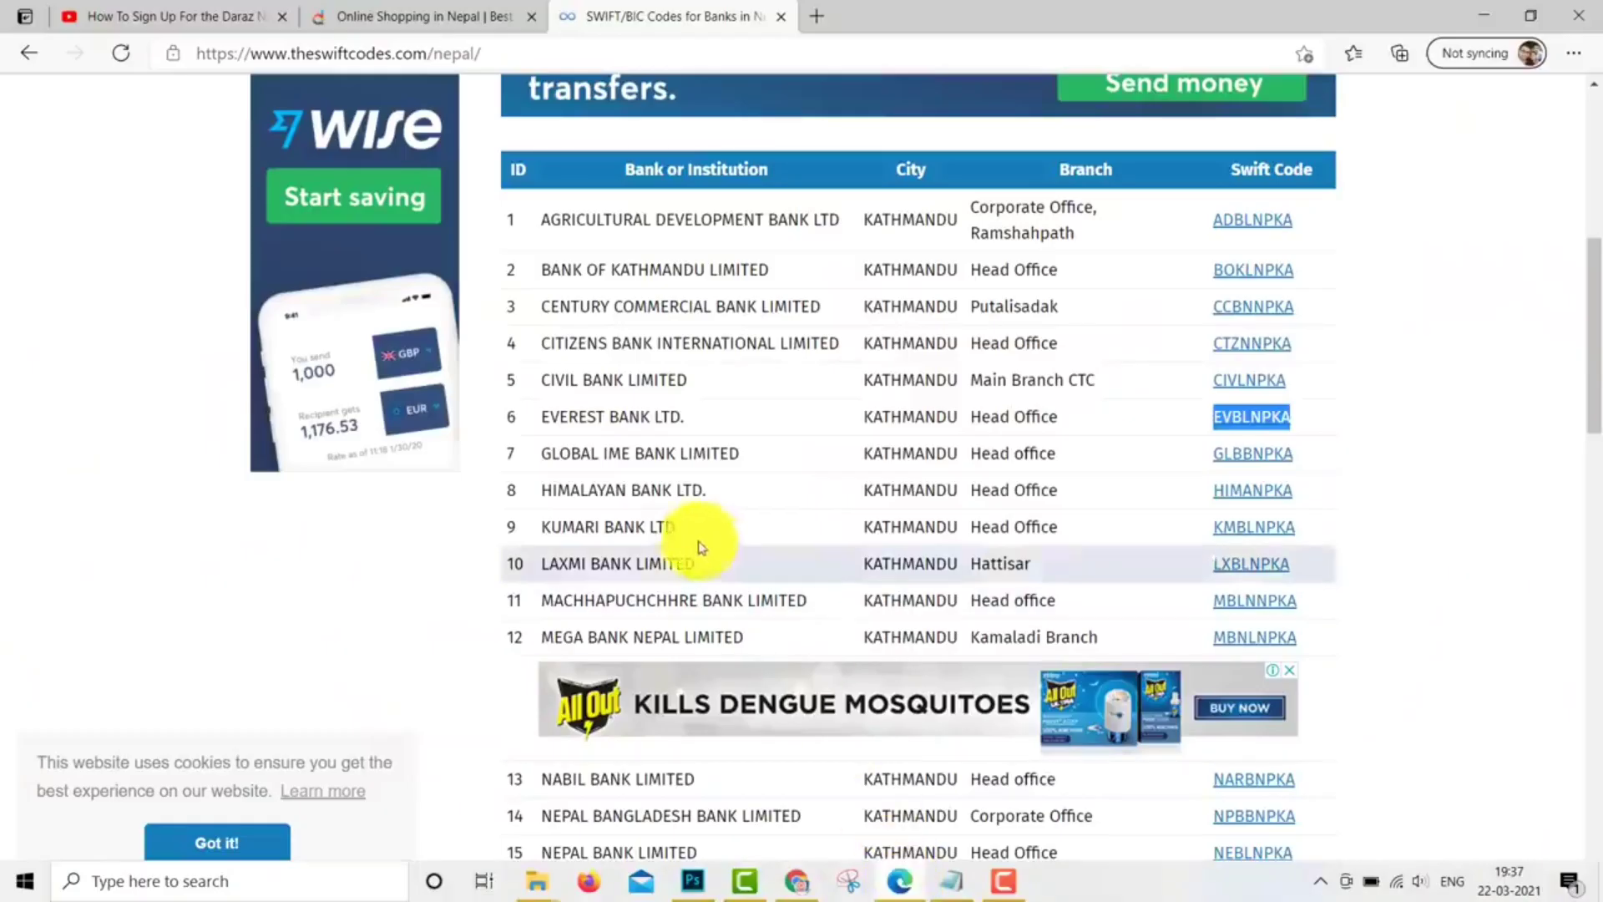
pyautogui.click(402, 25)
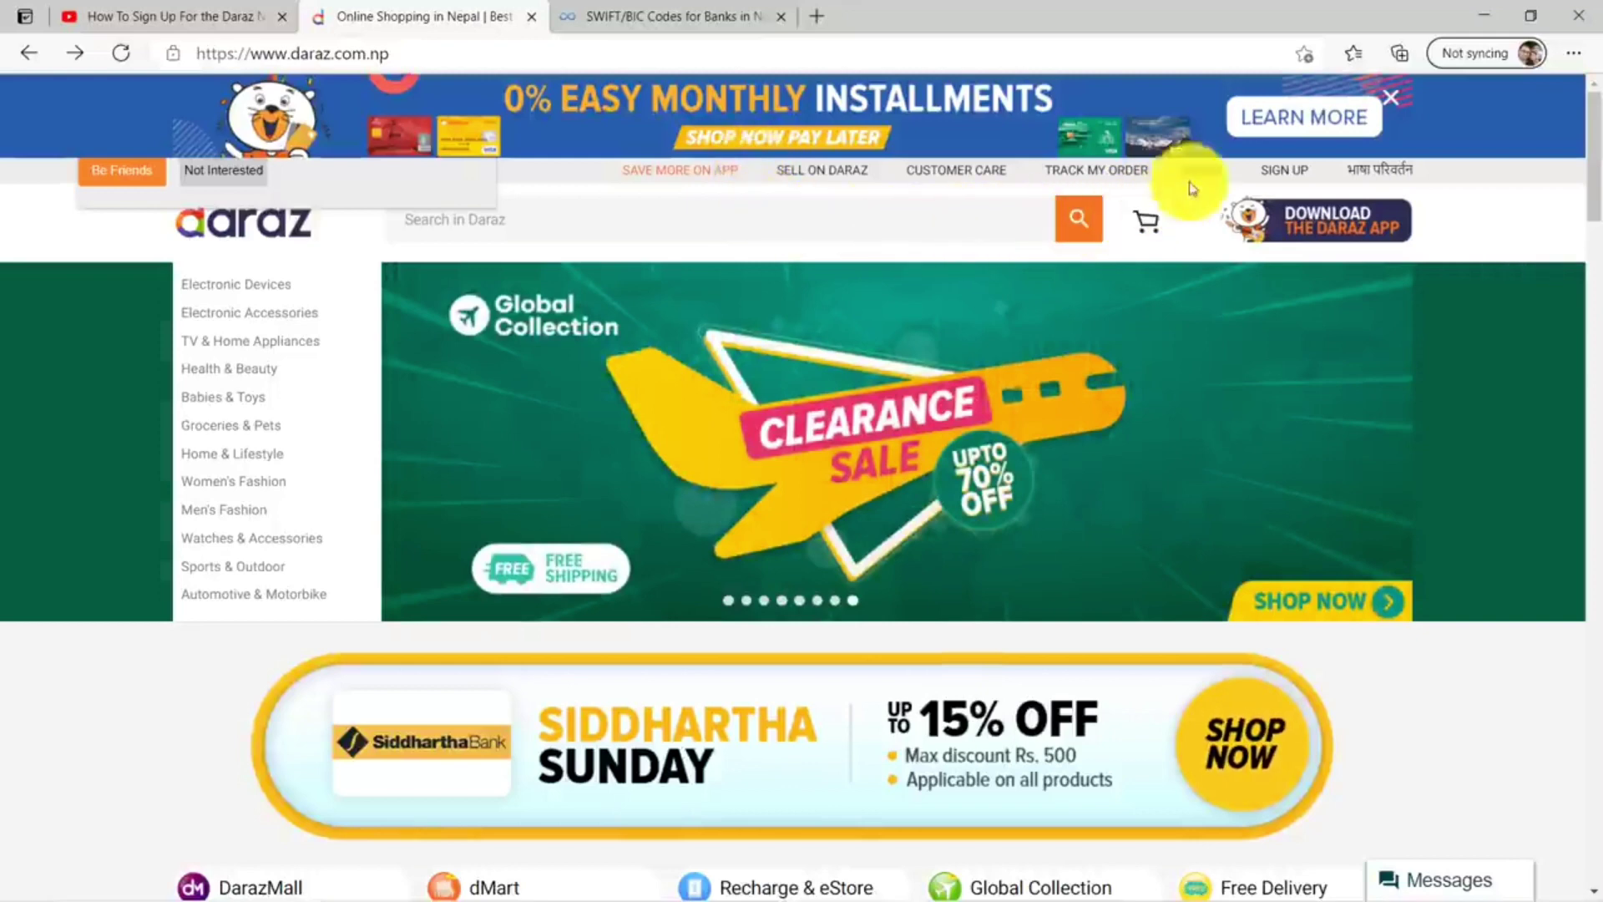
pyautogui.click(1286, 170)
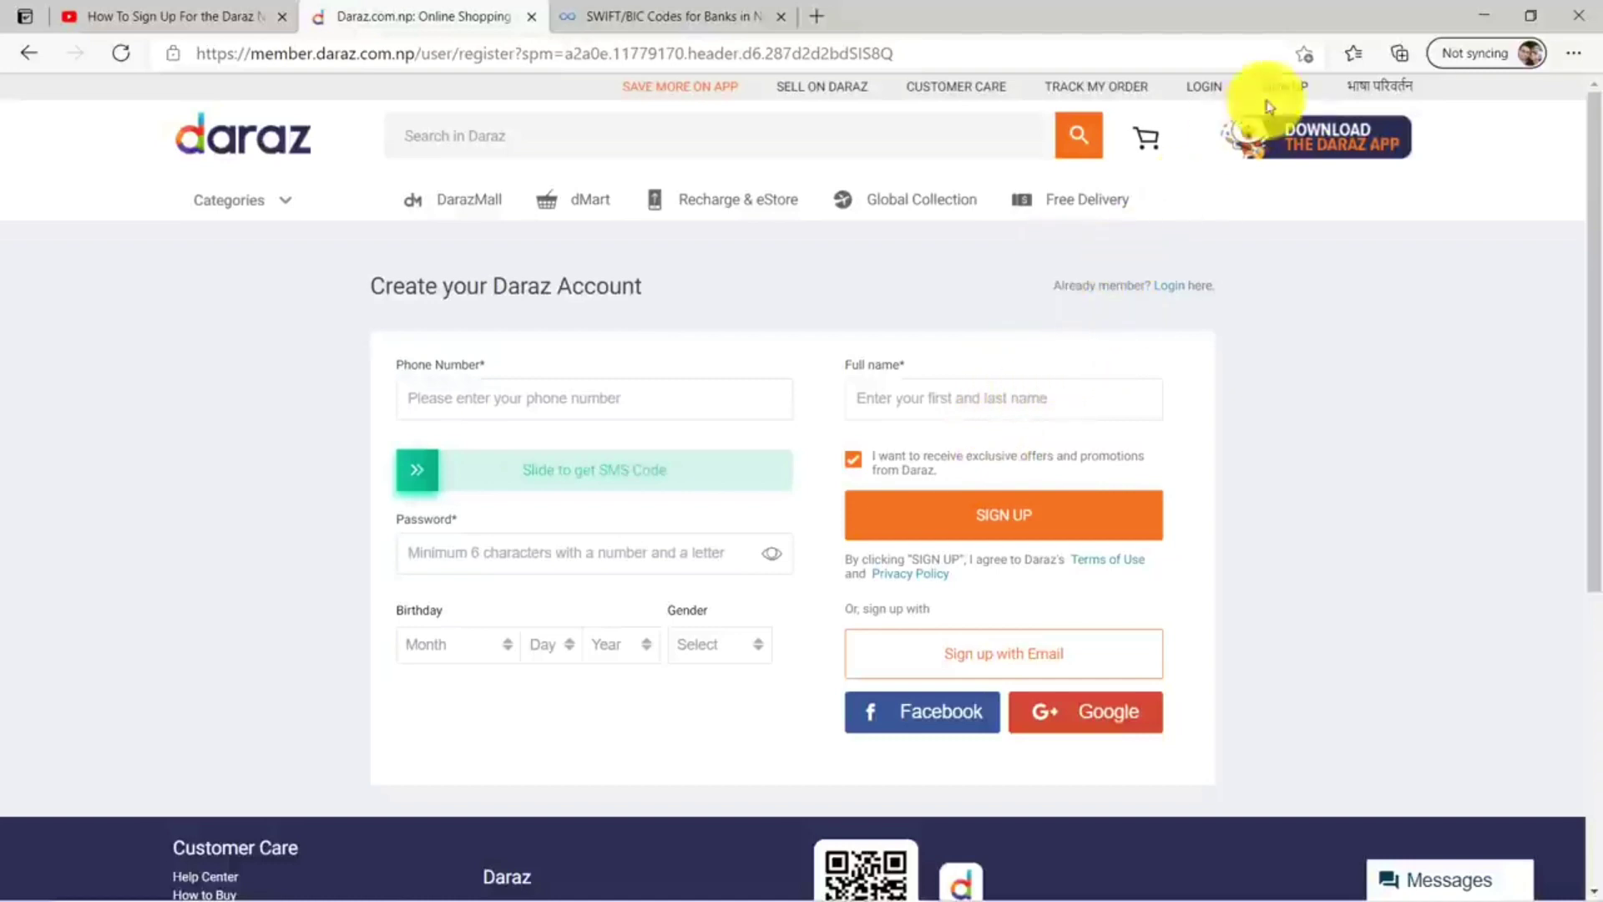
pyautogui.click(1490, 14)
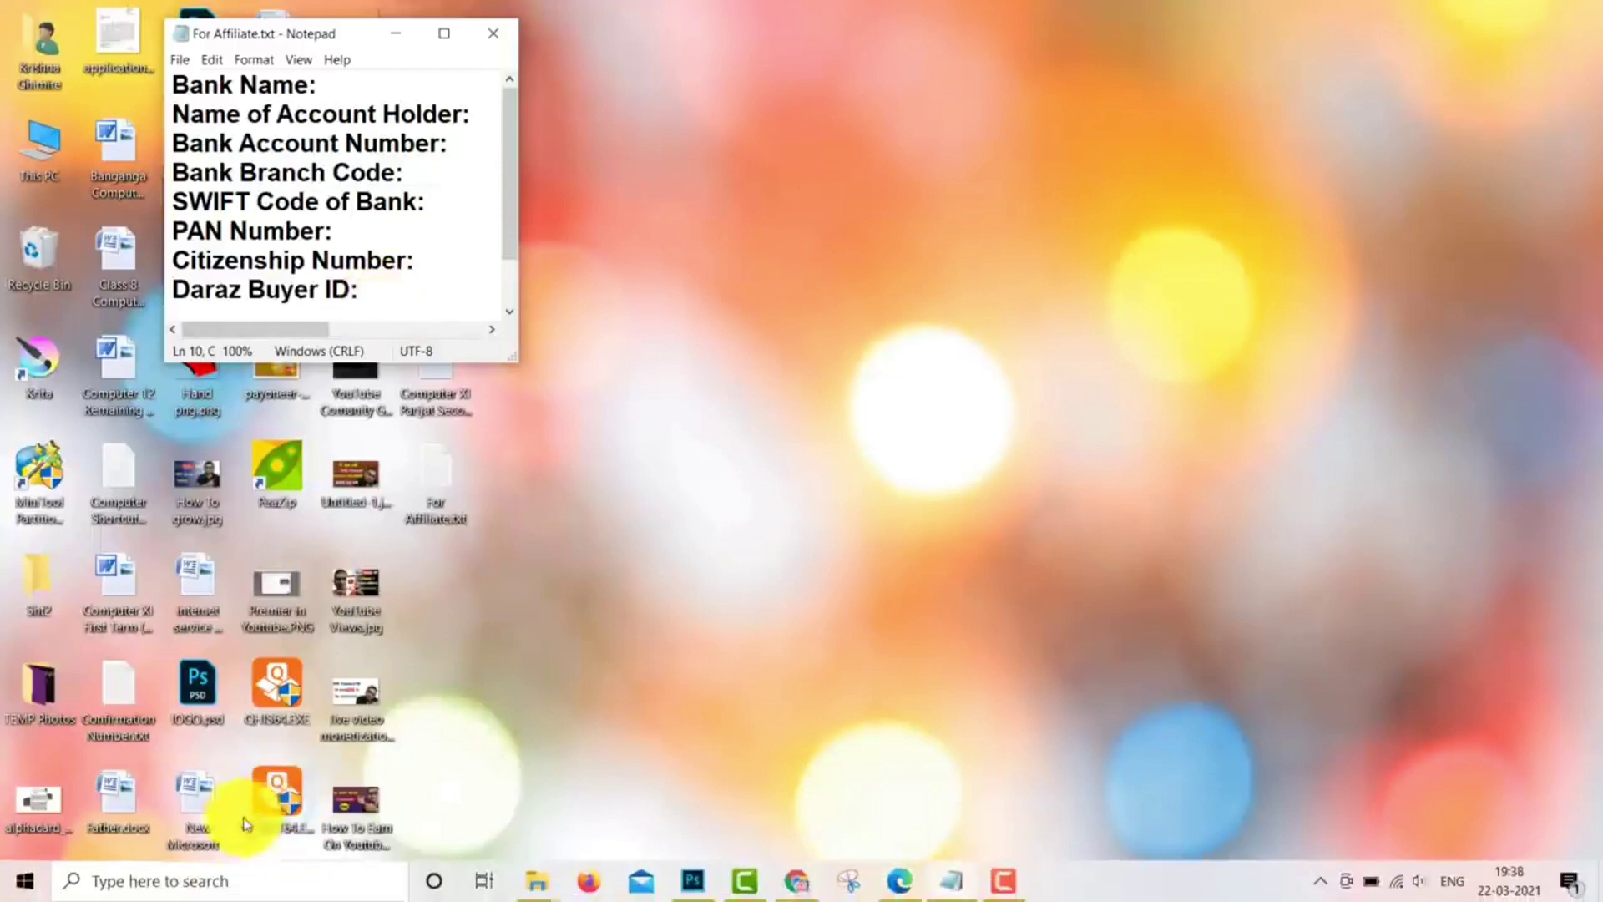
# Step: Switch to Chrome and open daraz.com.np
pyautogui.click(803, 881)
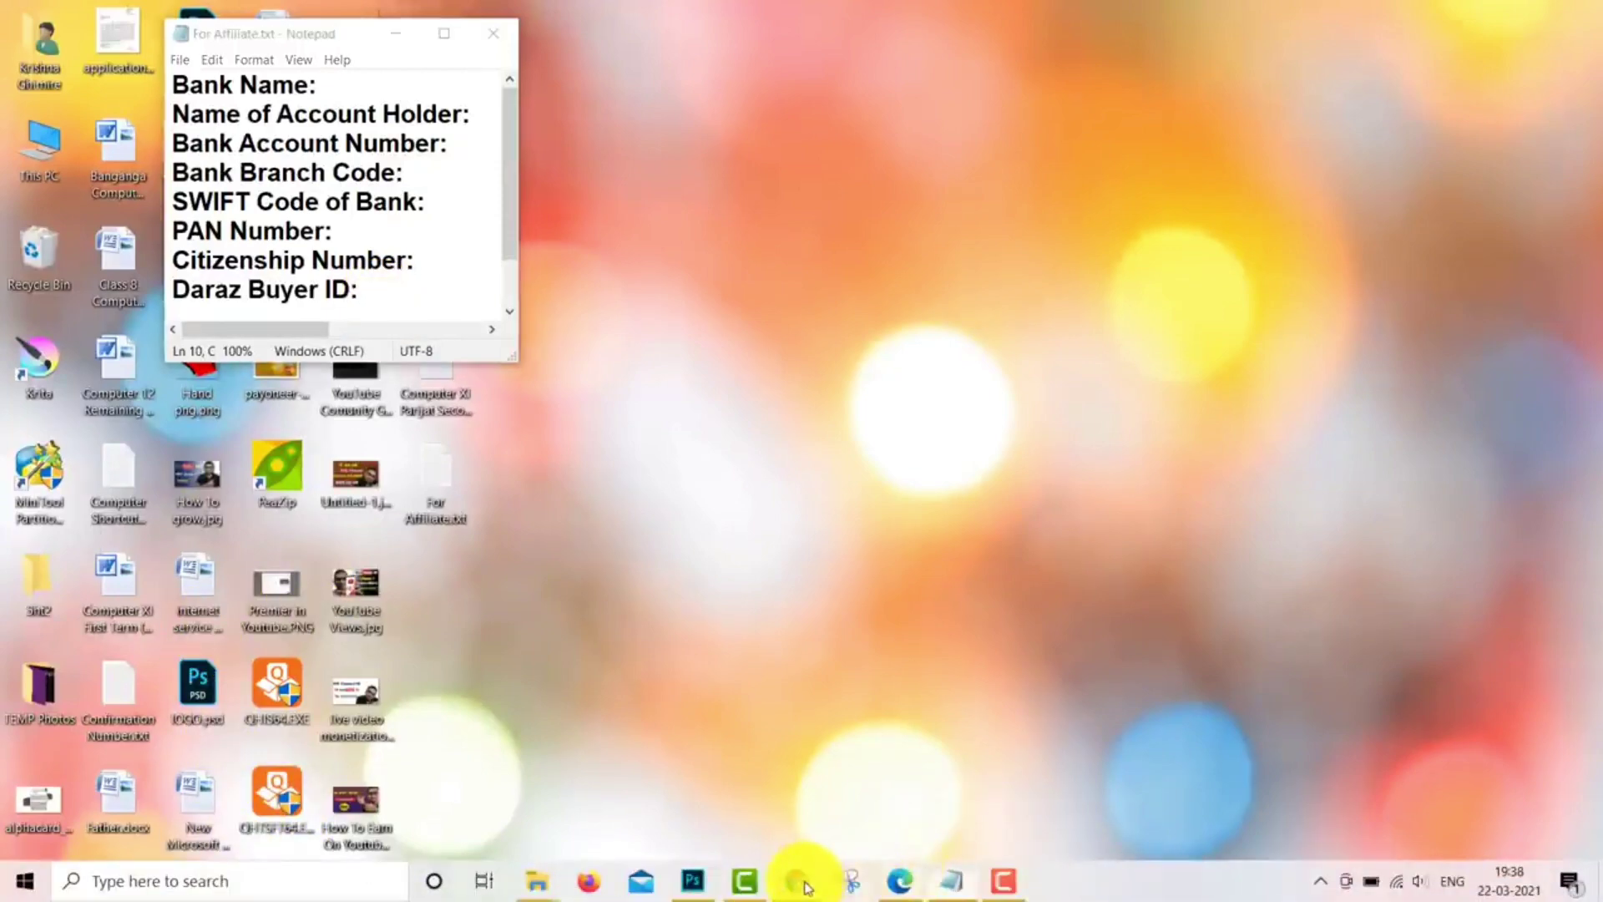
pyautogui.click(253, 59)
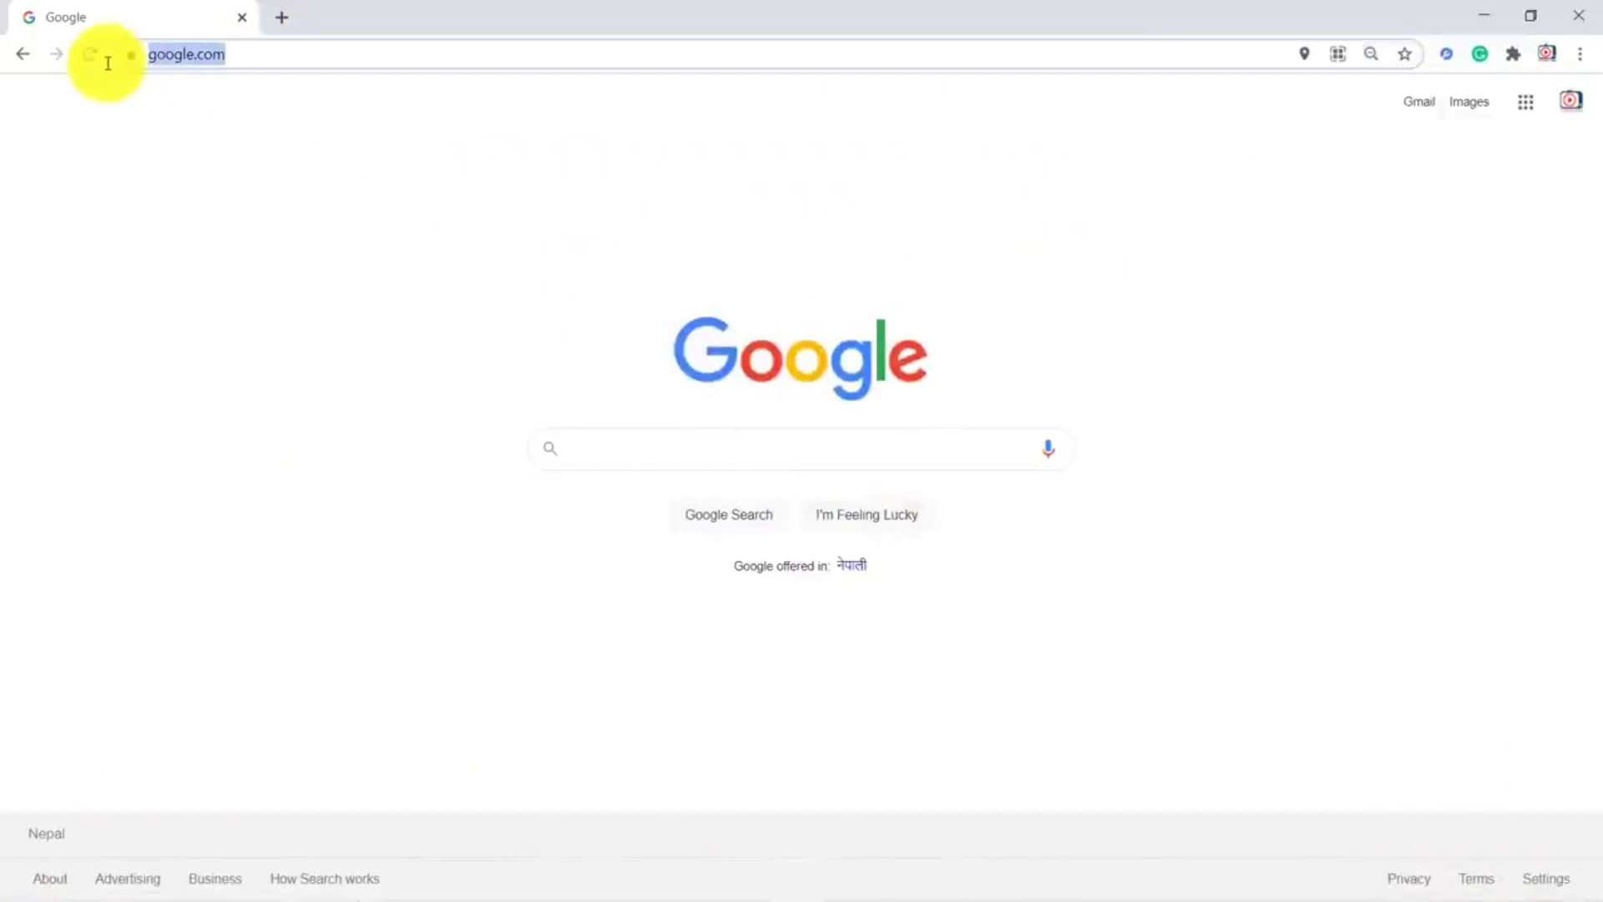
pyautogui.write('daraz.com.np')
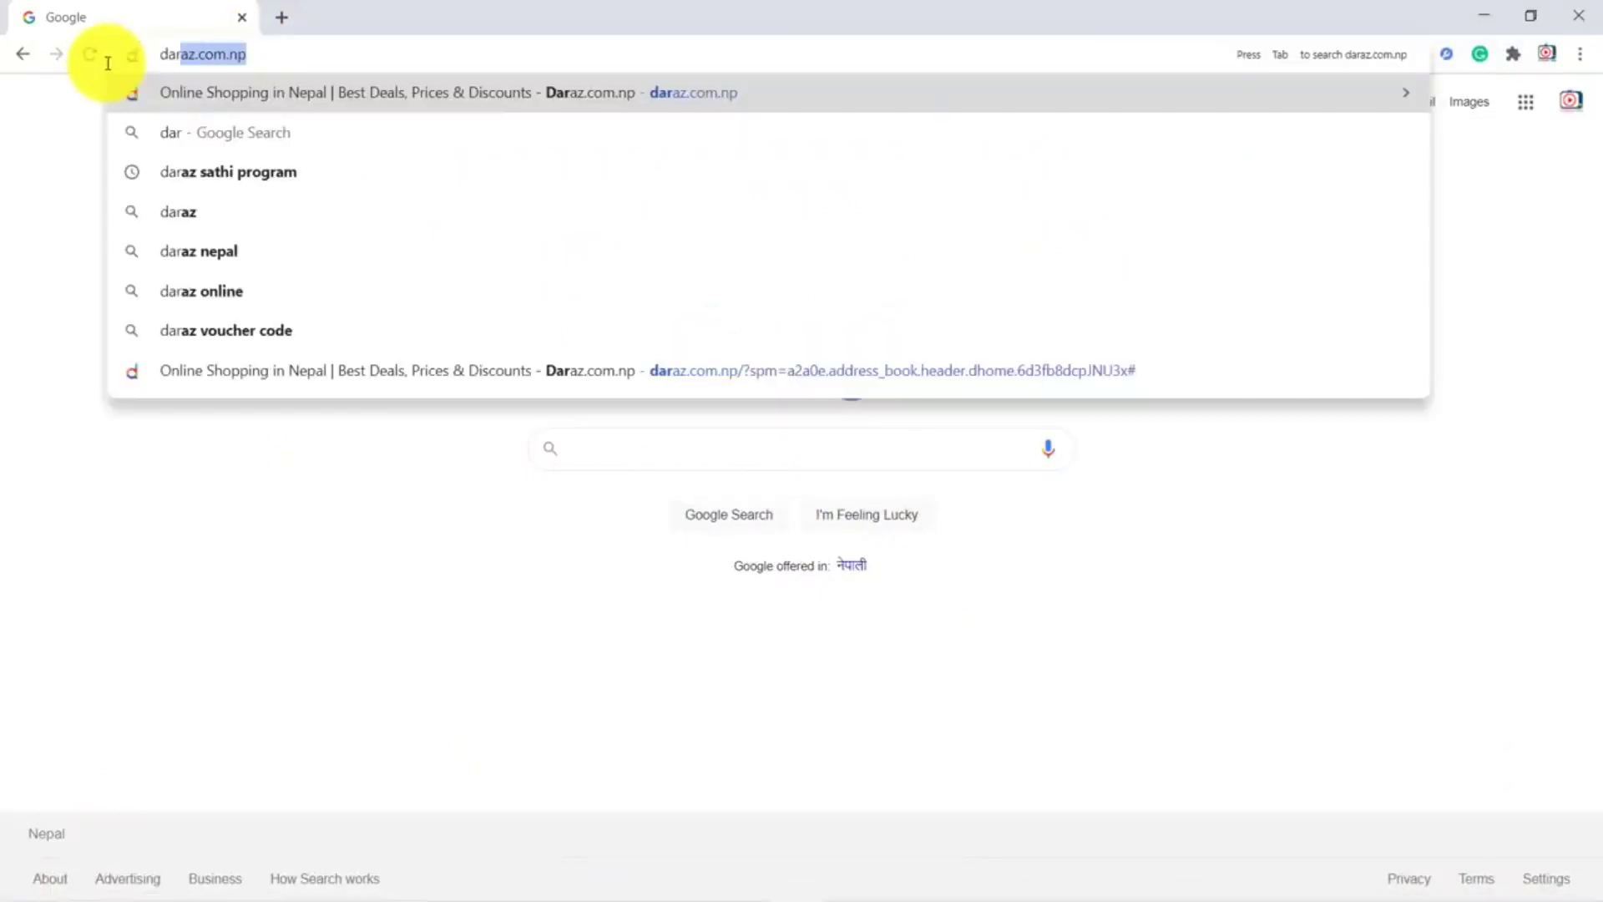
pyautogui.press('Return')
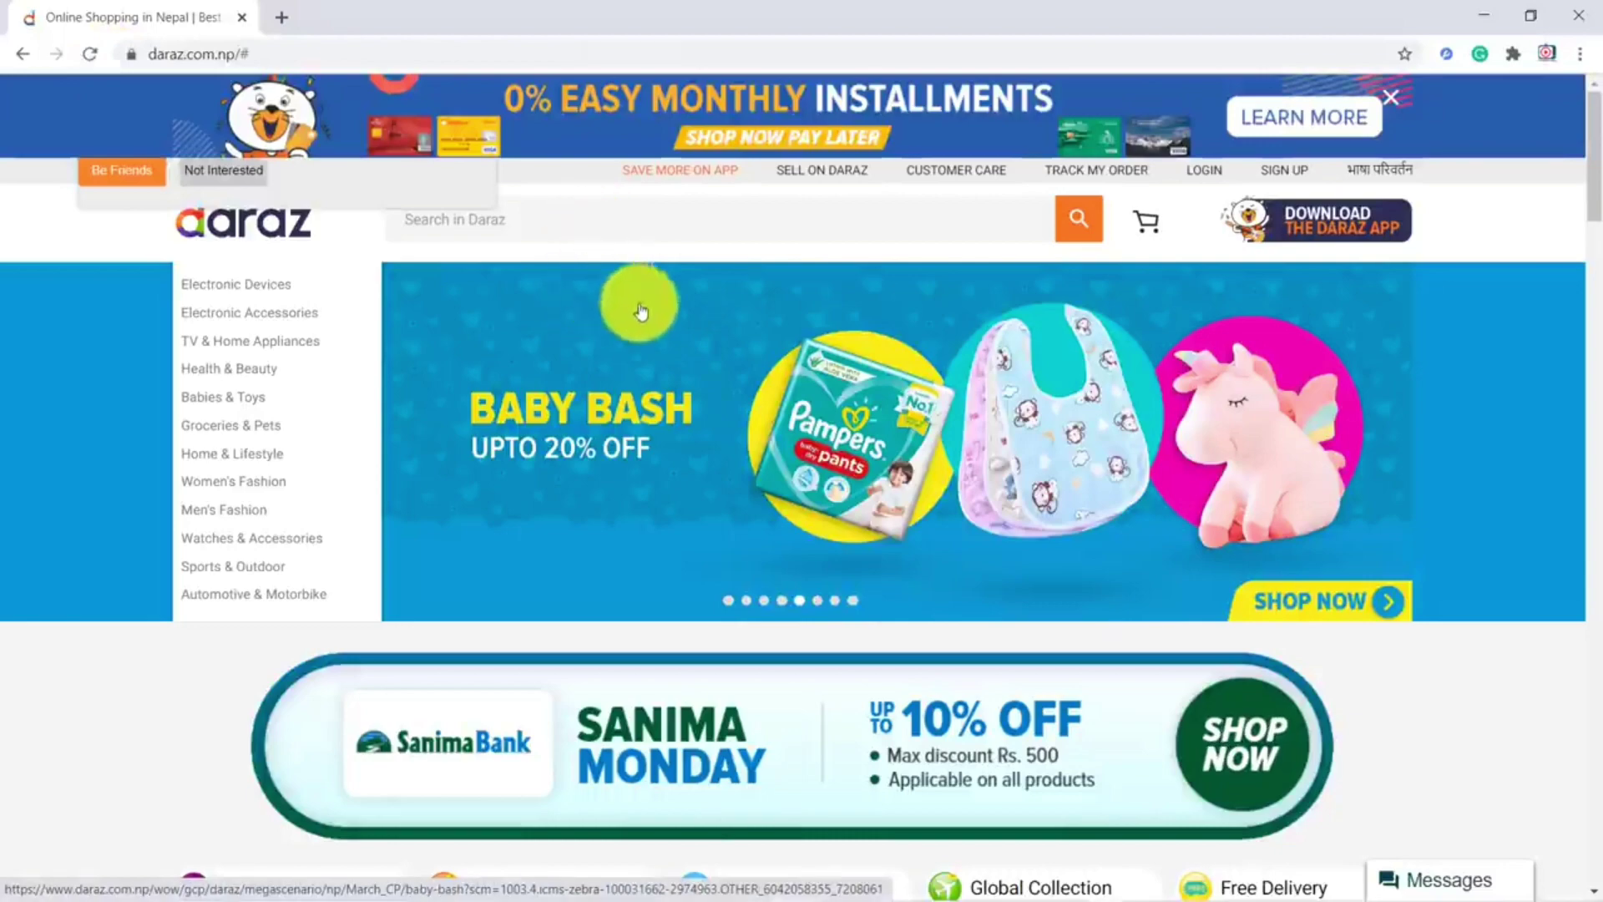
# Step: Open the Daraz Affiliate Program page from the links in the homepage footer
pyautogui.scroll(-15, 714, 307)
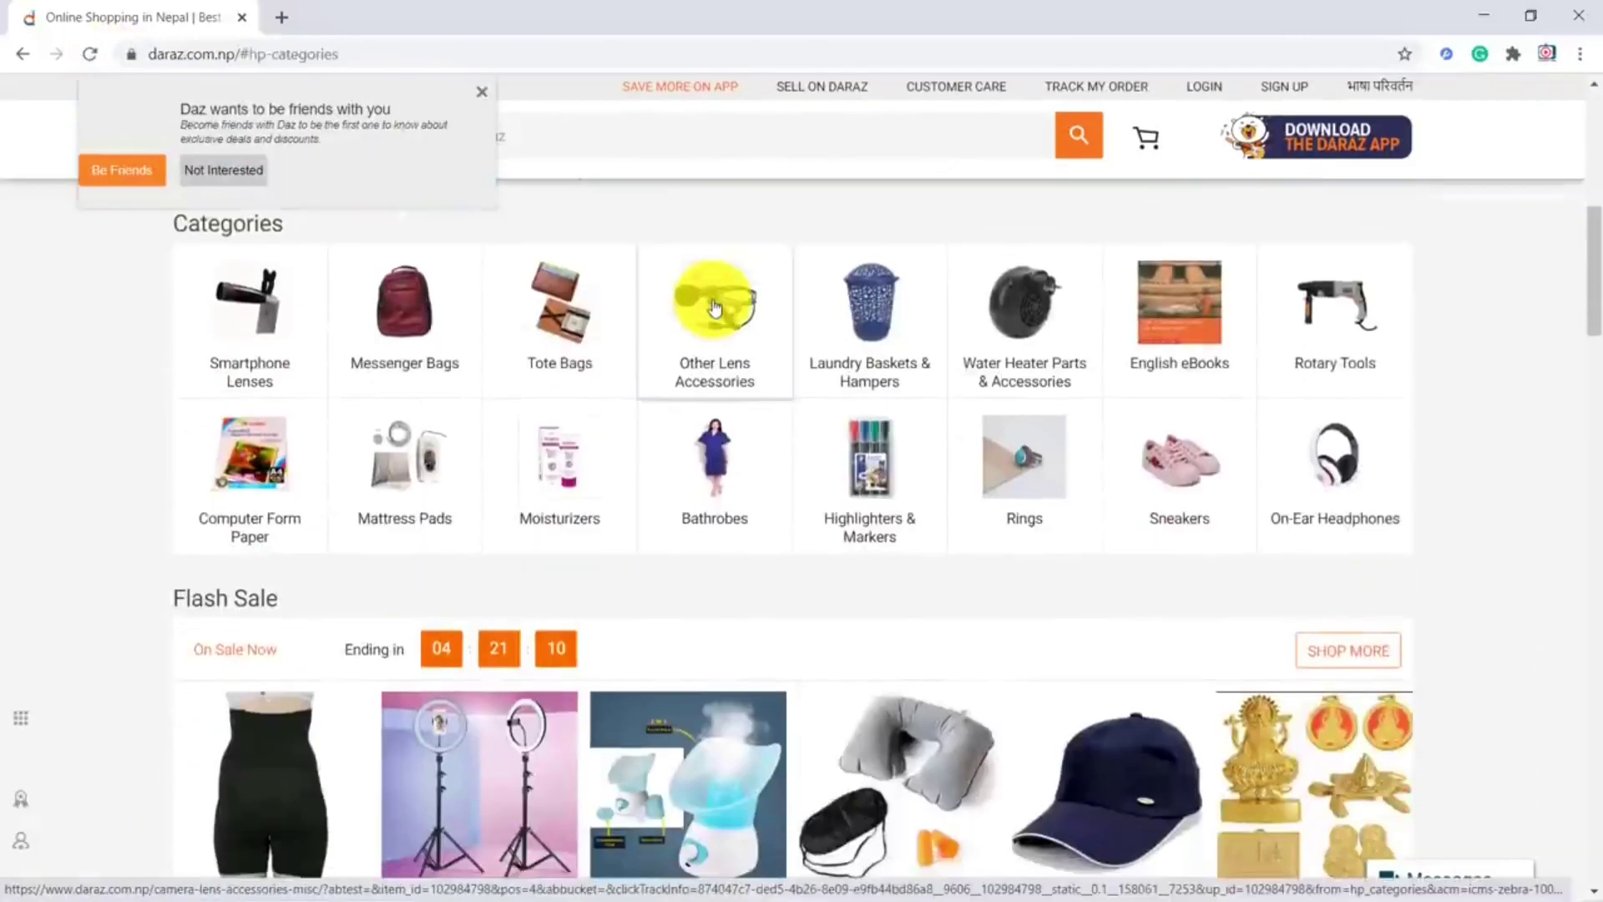
pyautogui.scroll(-20, 714, 307)
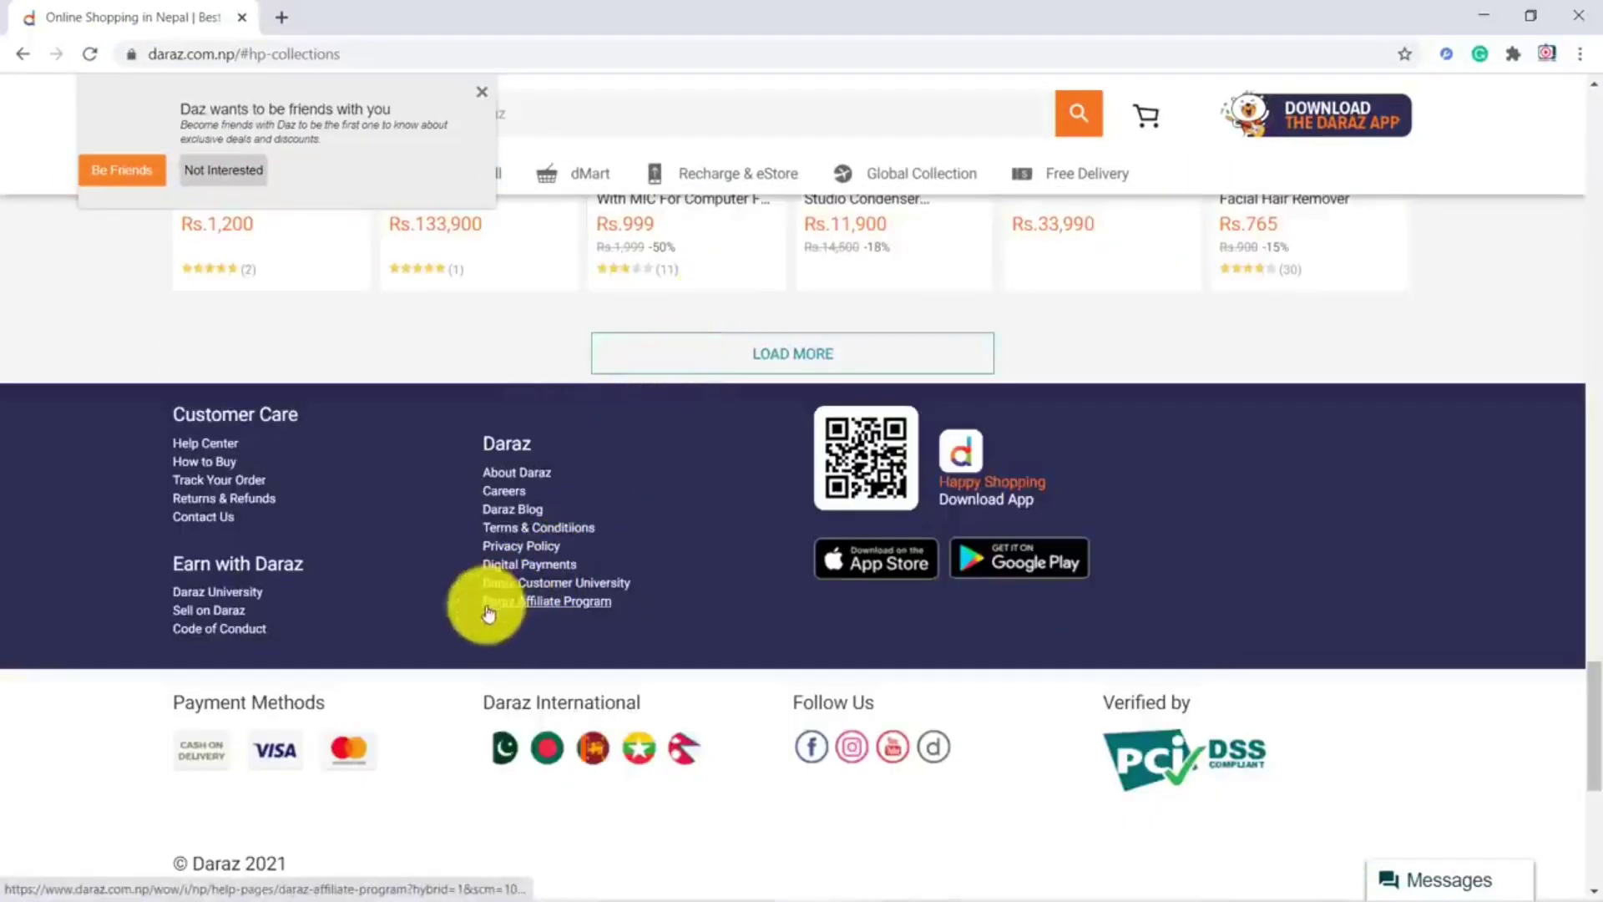
pyautogui.click(543, 608)
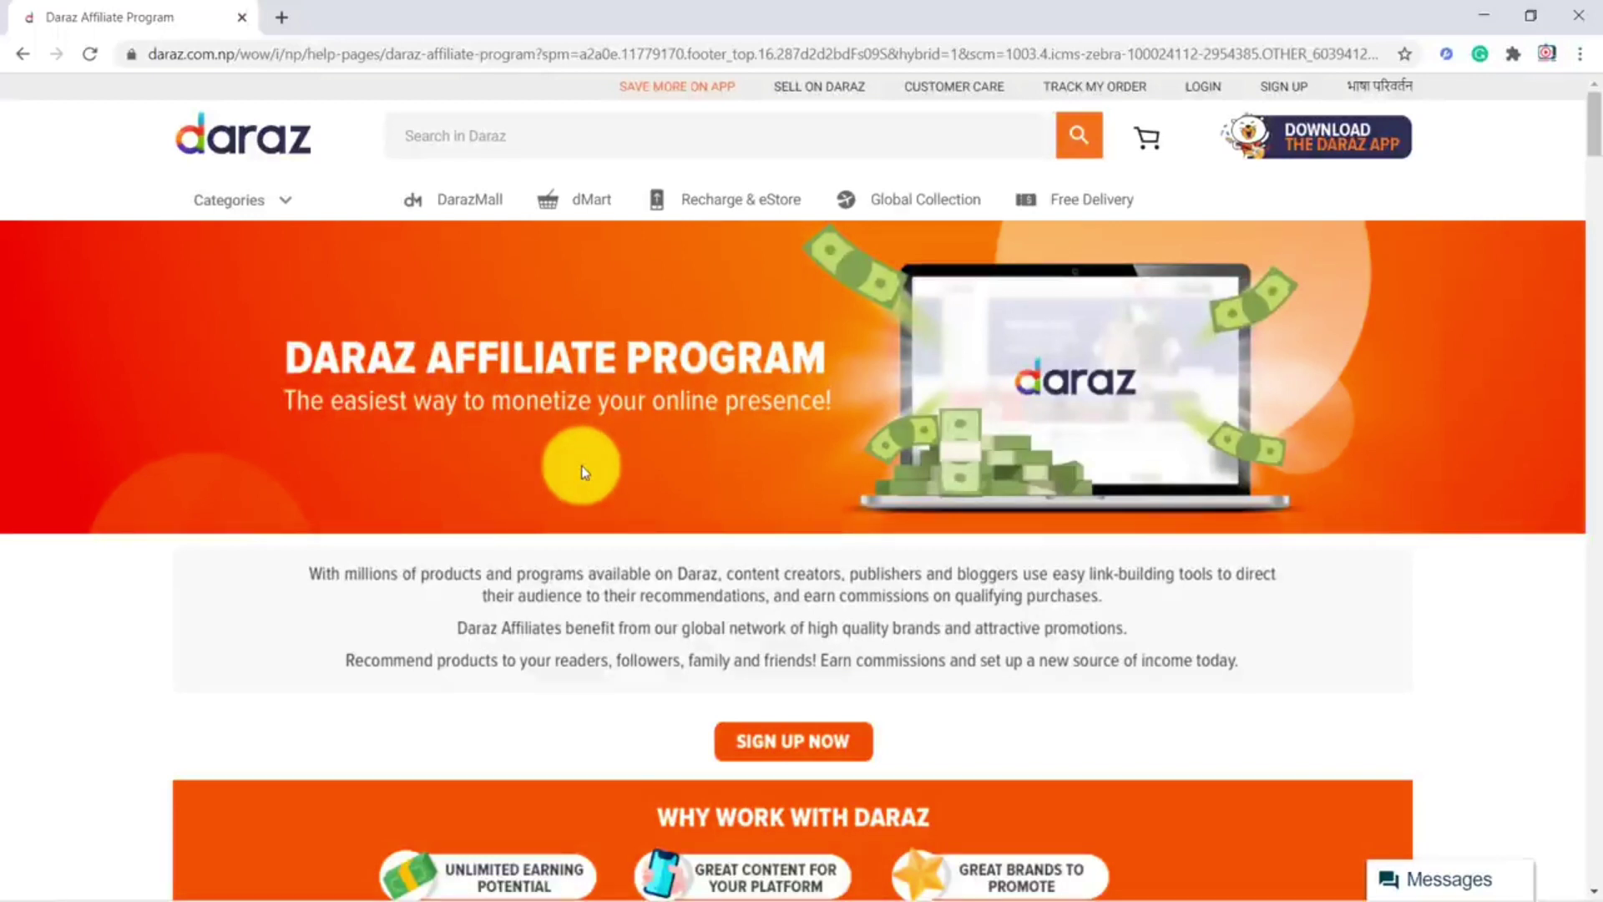
# Step: Review the affiliate program overview and how it works, and open its sign-up form
pyautogui.scroll(-1, 609, 514)
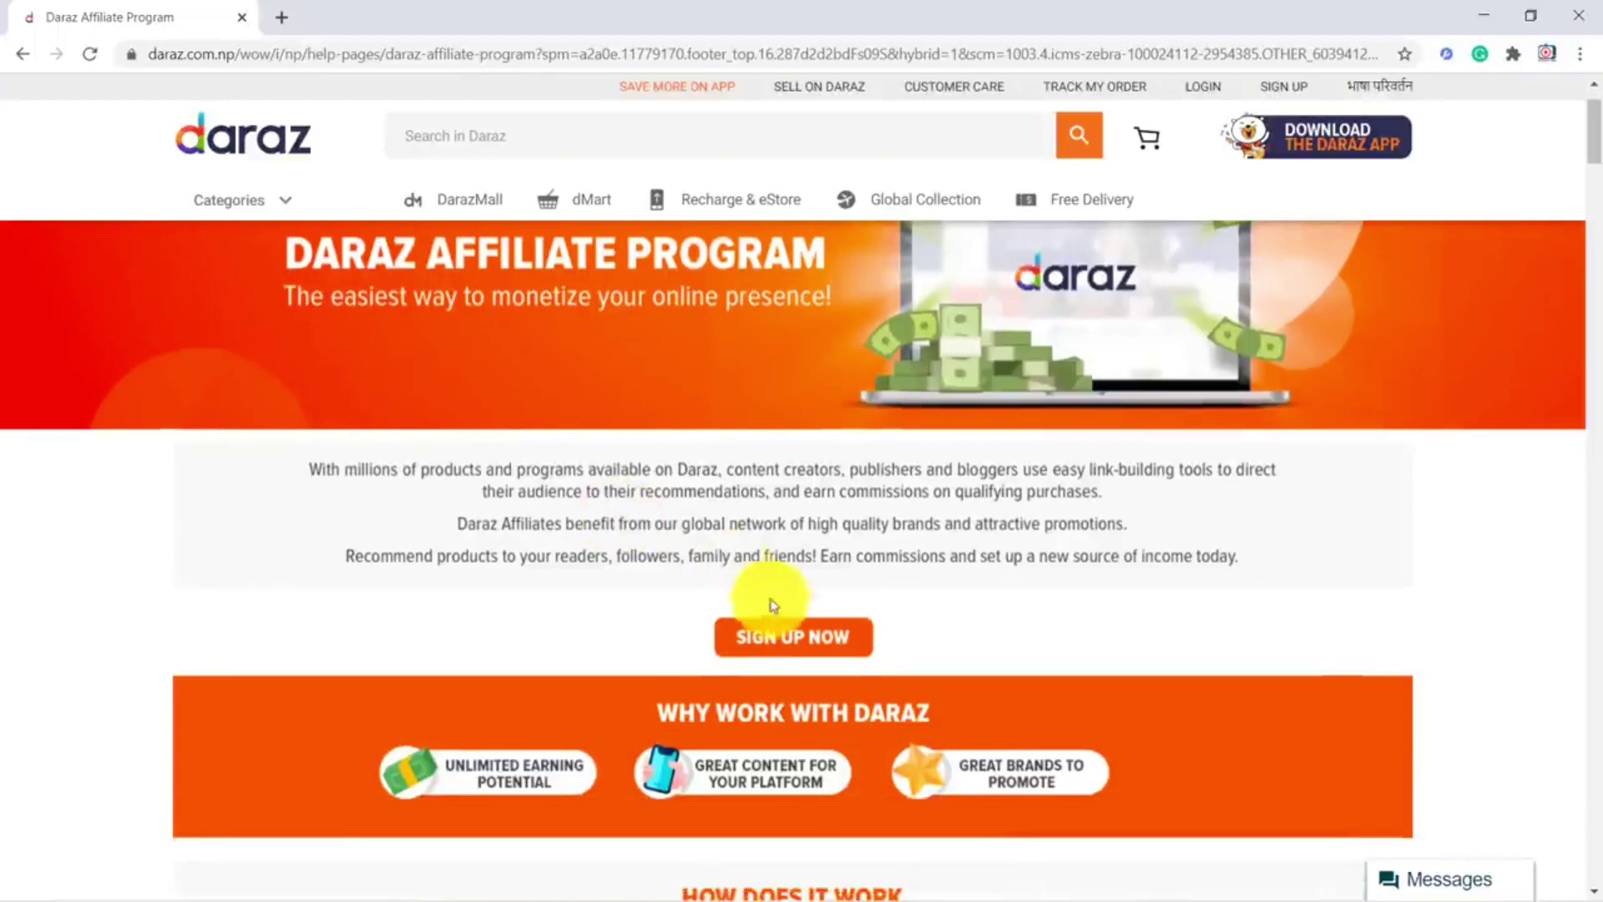
pyautogui.scroll(-2, 833, 647)
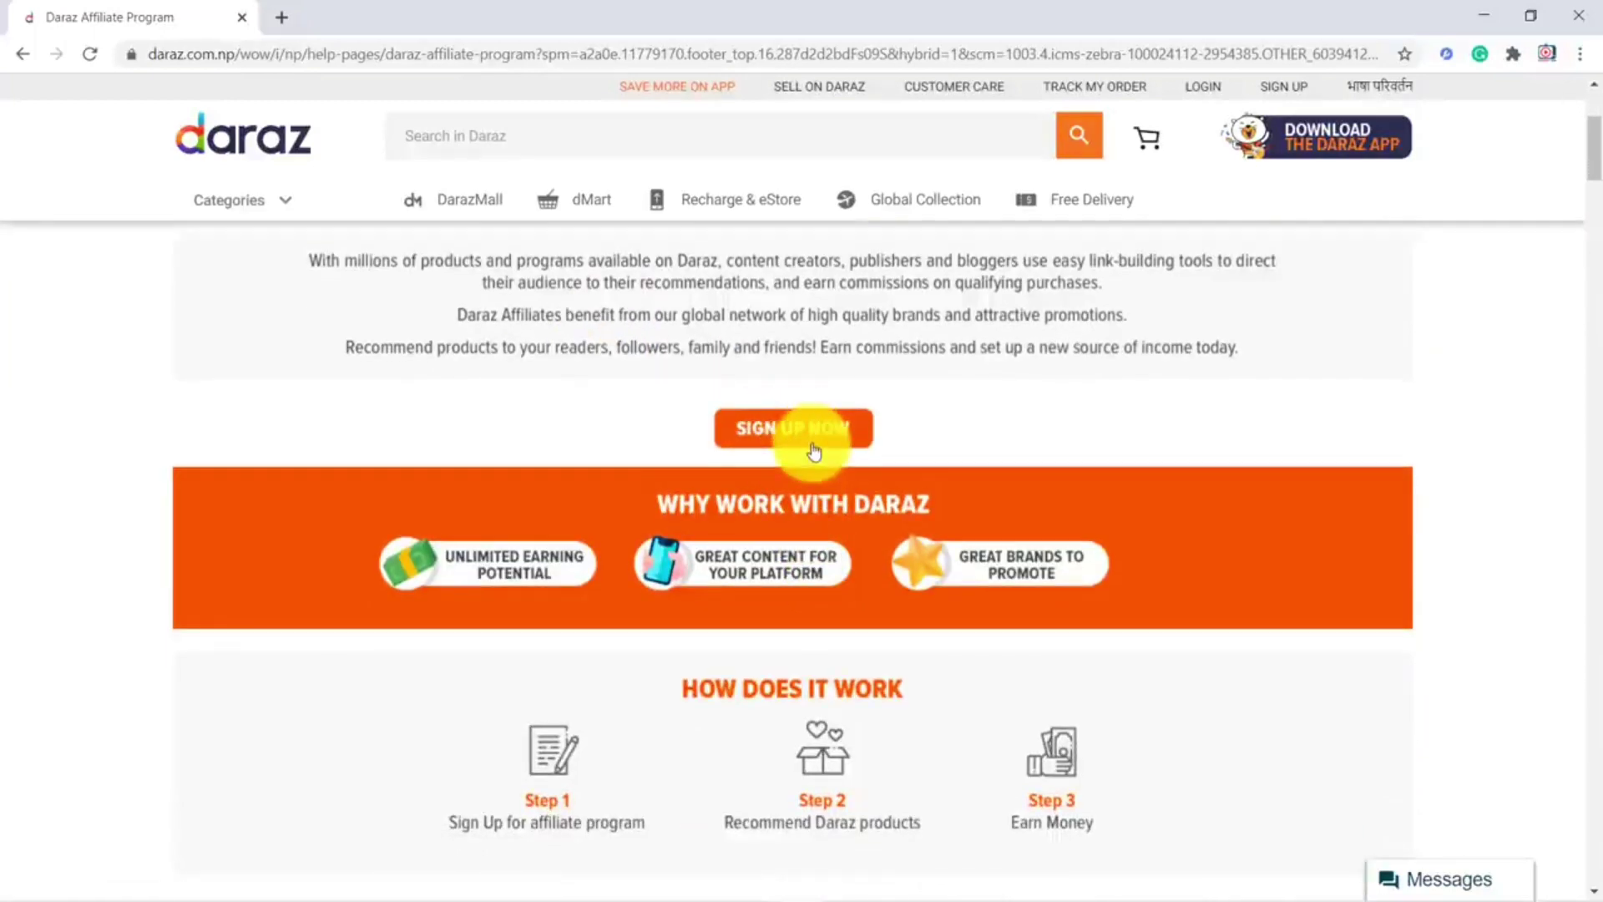
pyautogui.scroll(-1, 794, 430)
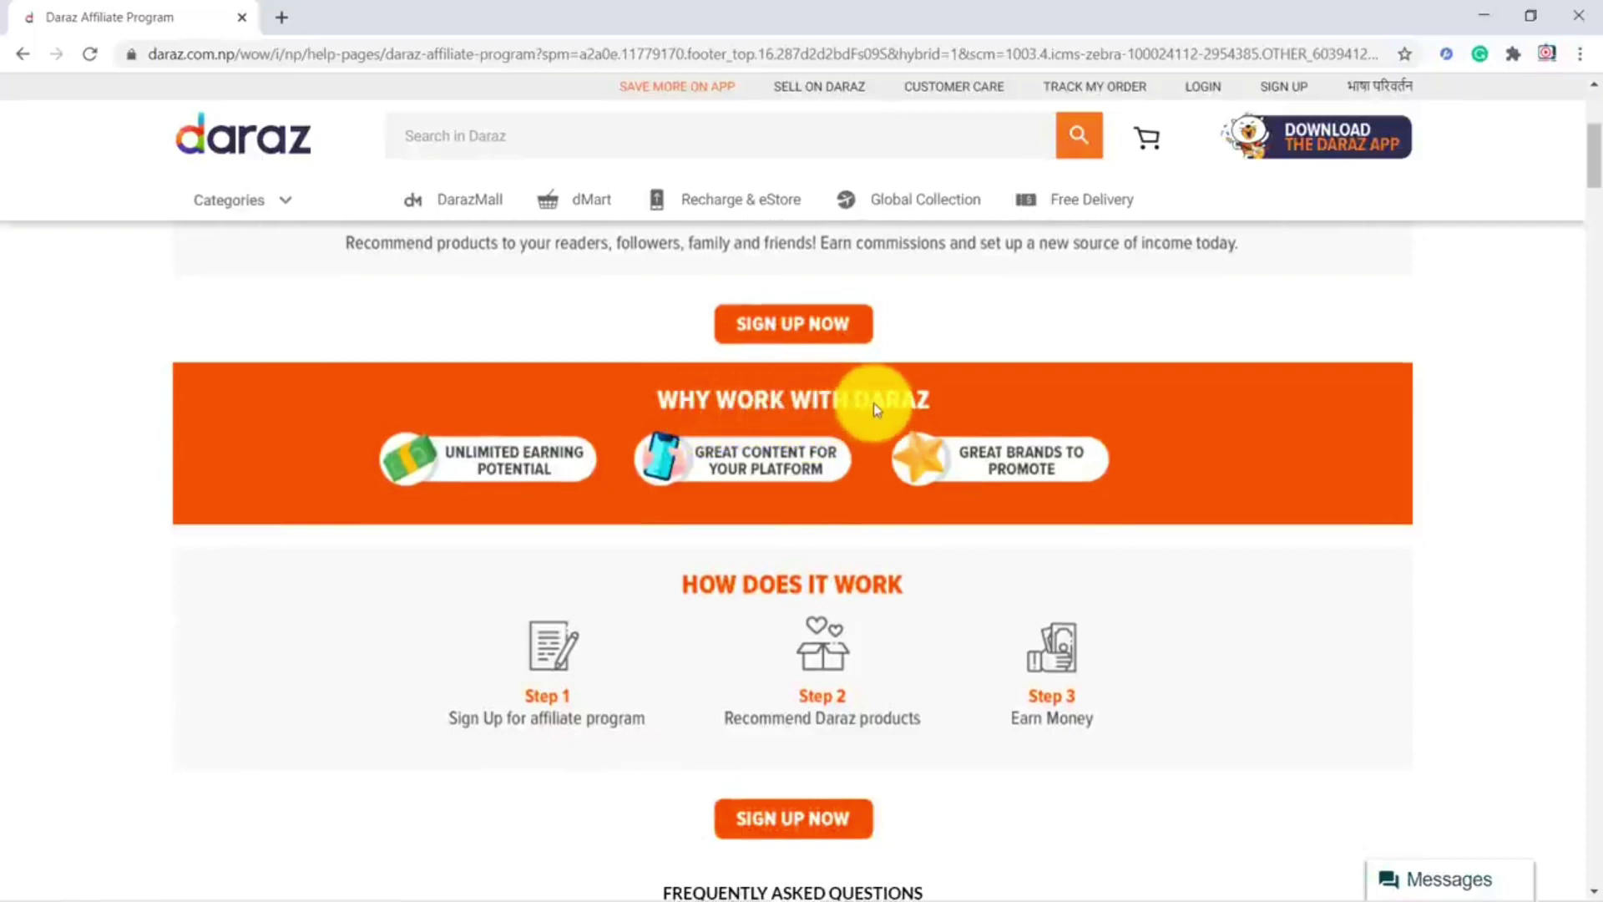
pyautogui.scroll(-2, 762, 529)
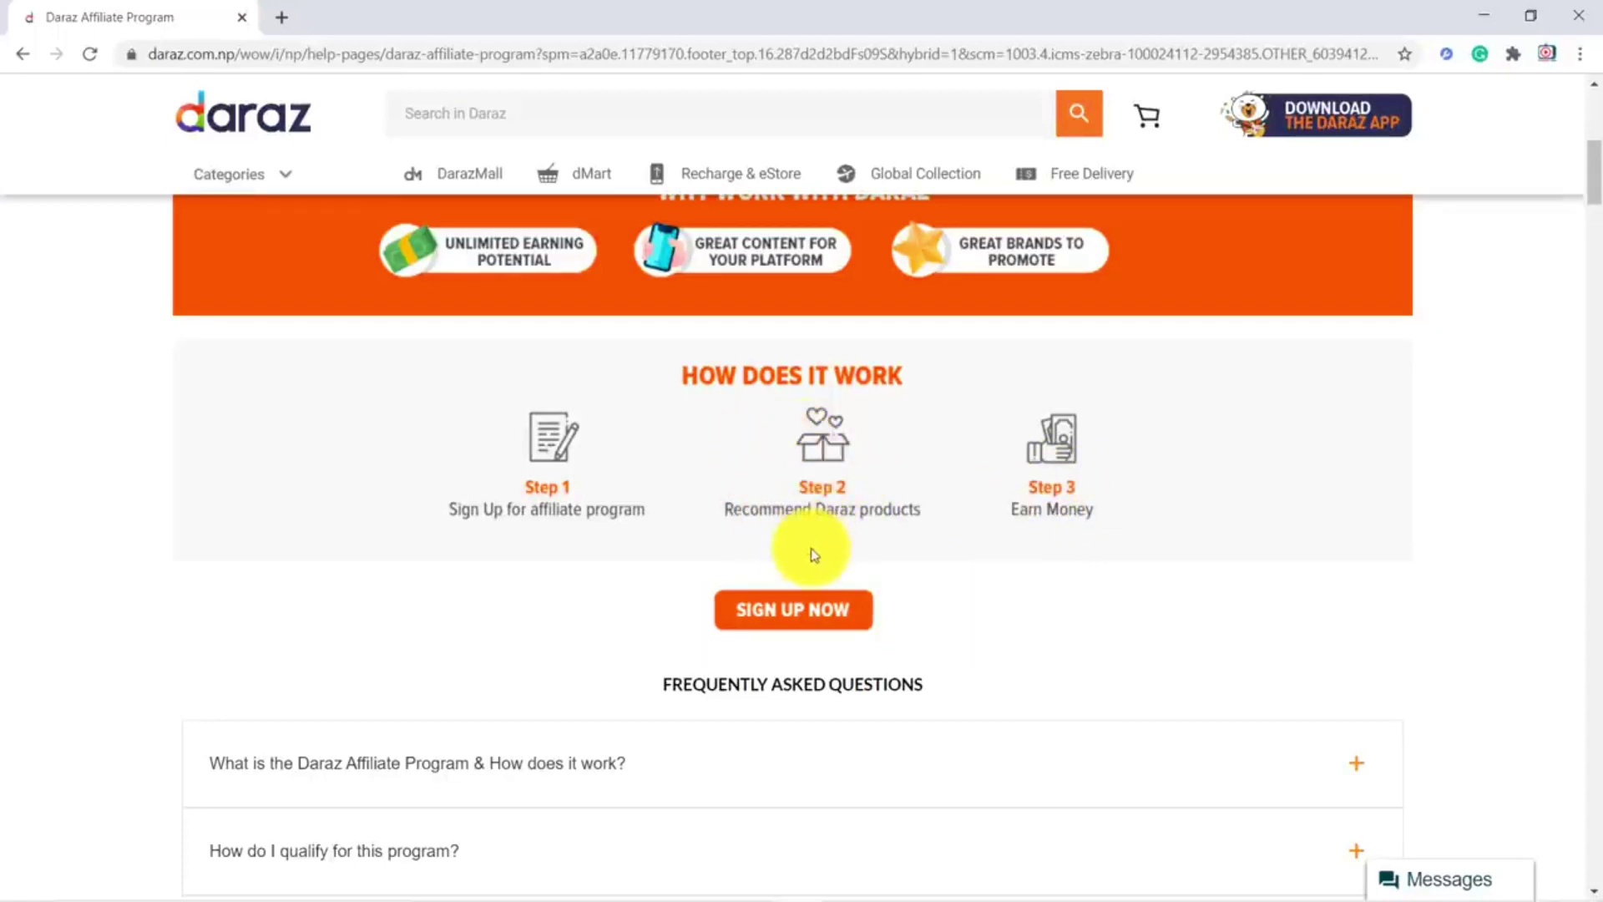
pyautogui.click(788, 618)
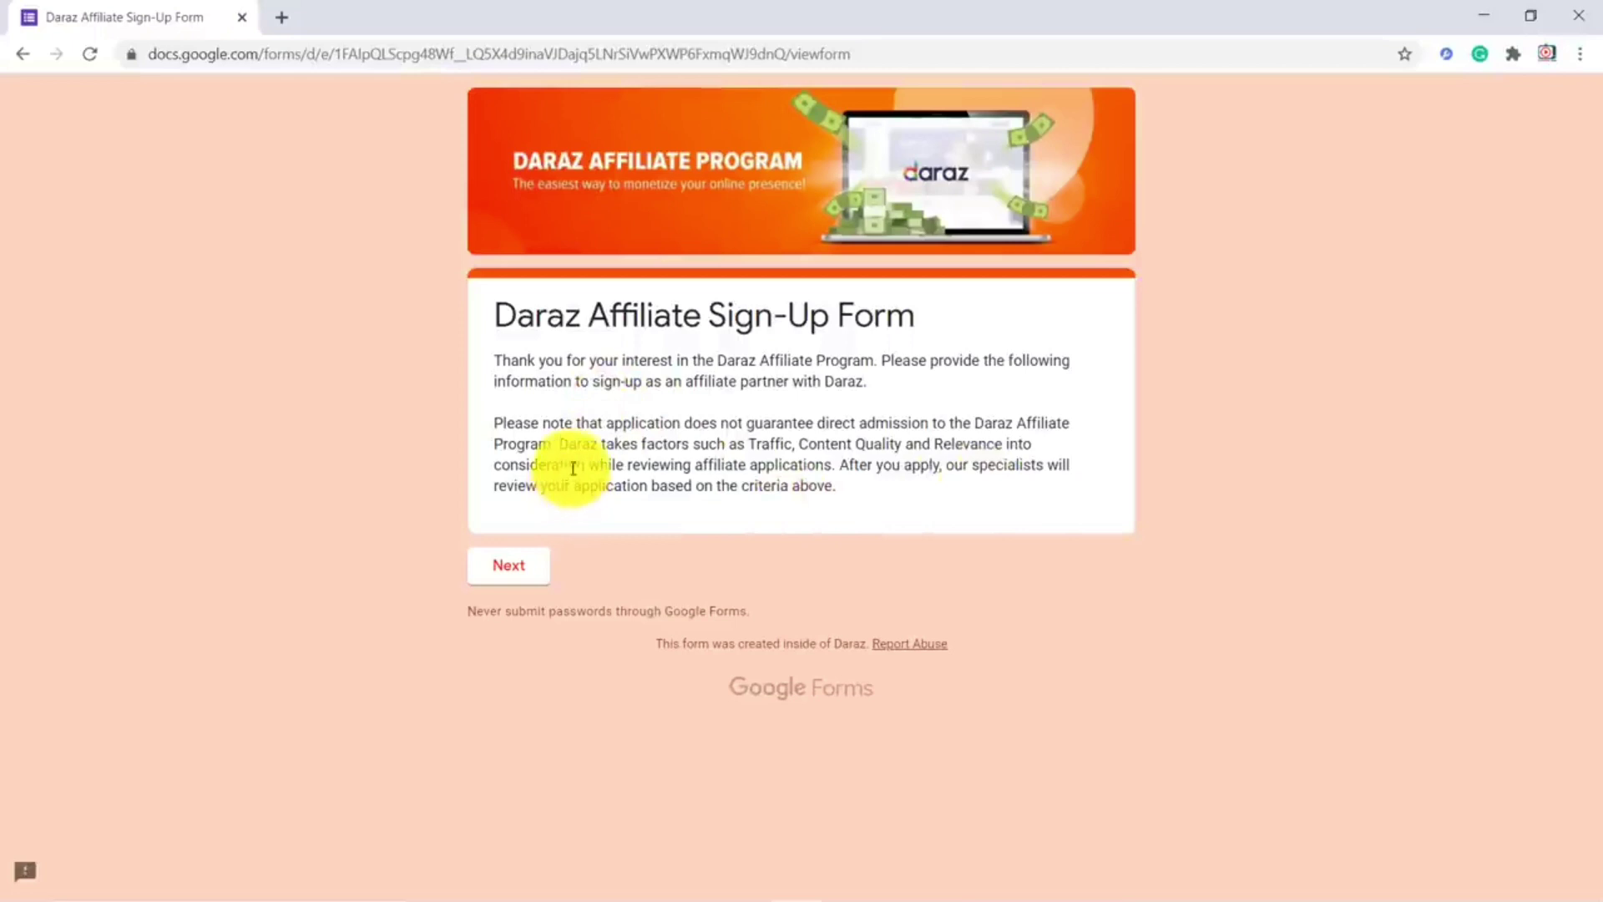
# Step: Read the form's note on admission and review factors, and continue to the traffic section
pyautogui.moveTo(506, 424); pyautogui.dragTo(779, 426)
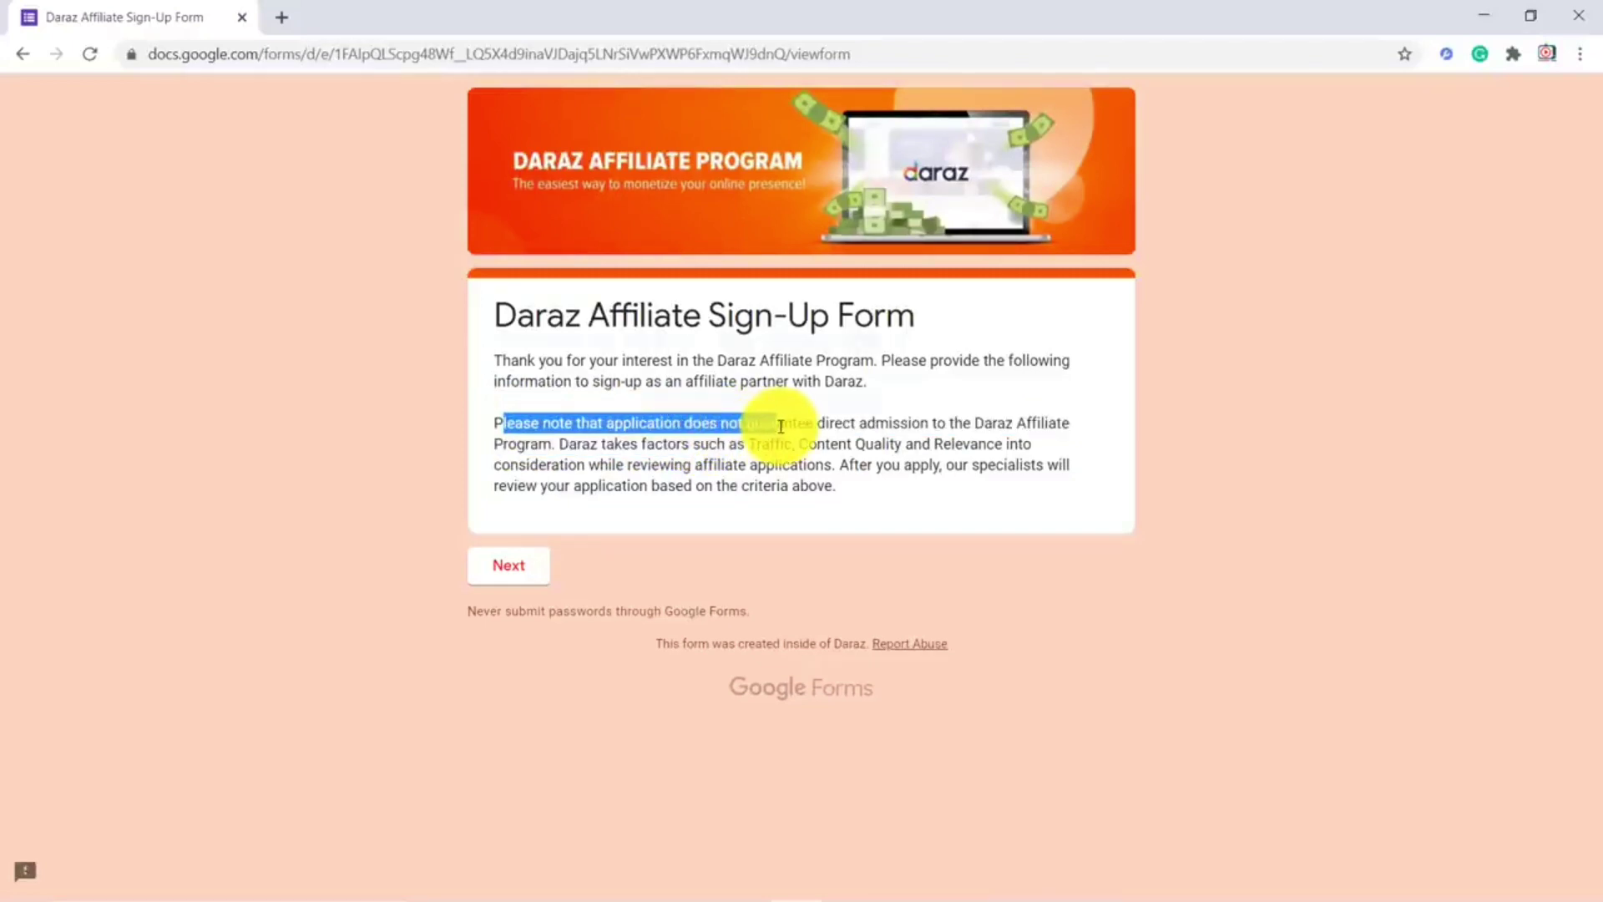
pyautogui.moveTo(780, 427); pyautogui.dragTo(753, 435)
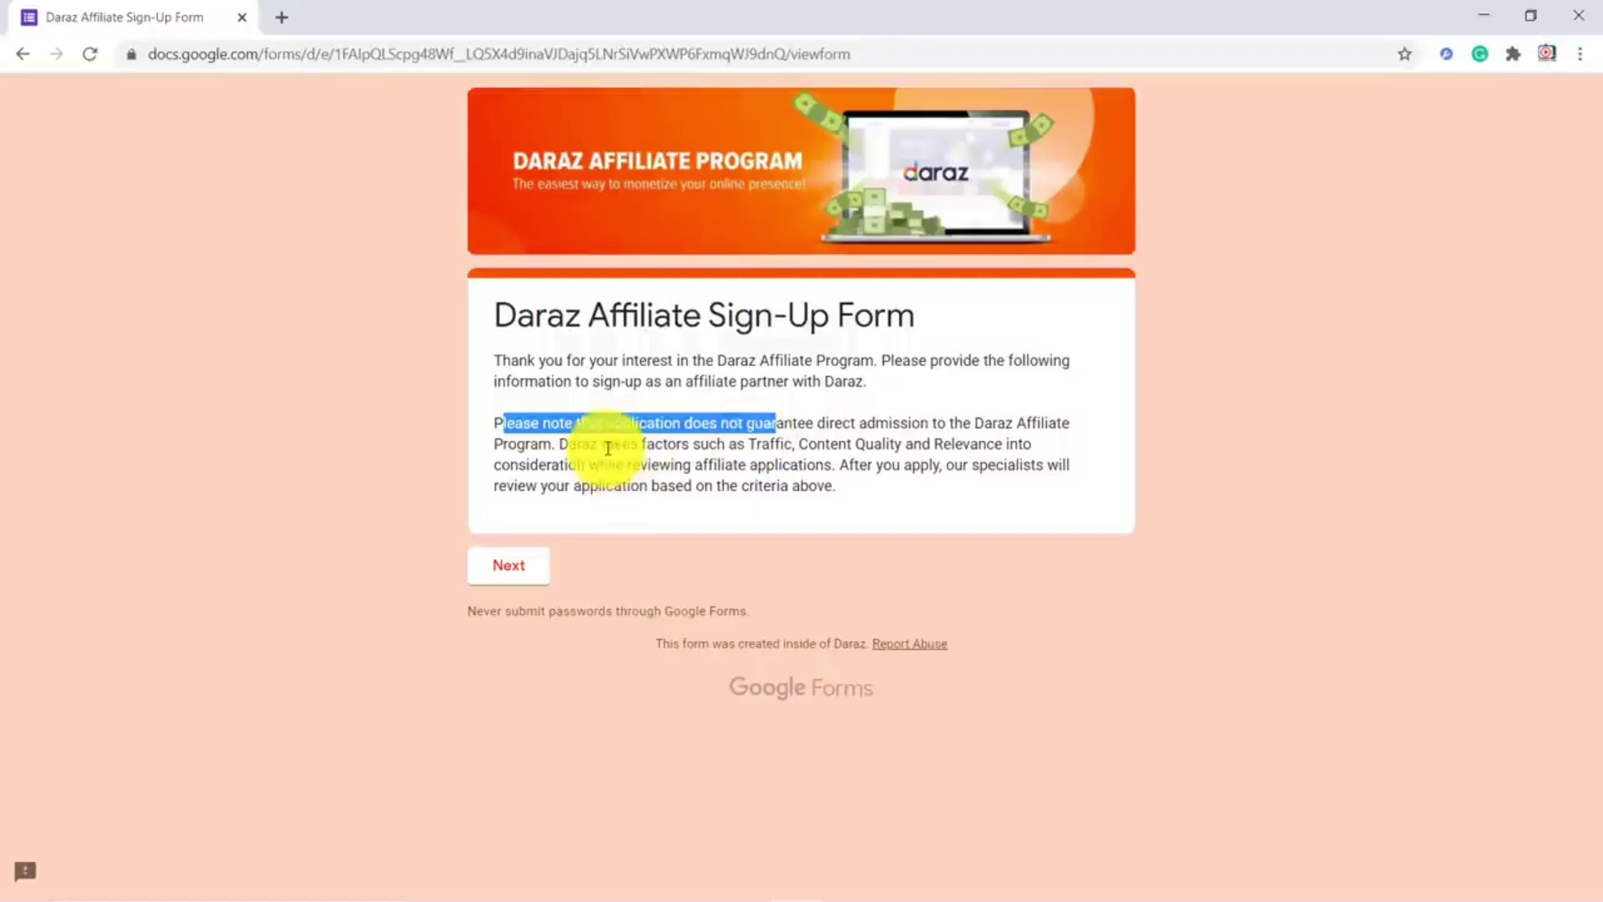
pyautogui.moveTo(606, 445); pyautogui.dragTo(795, 459)
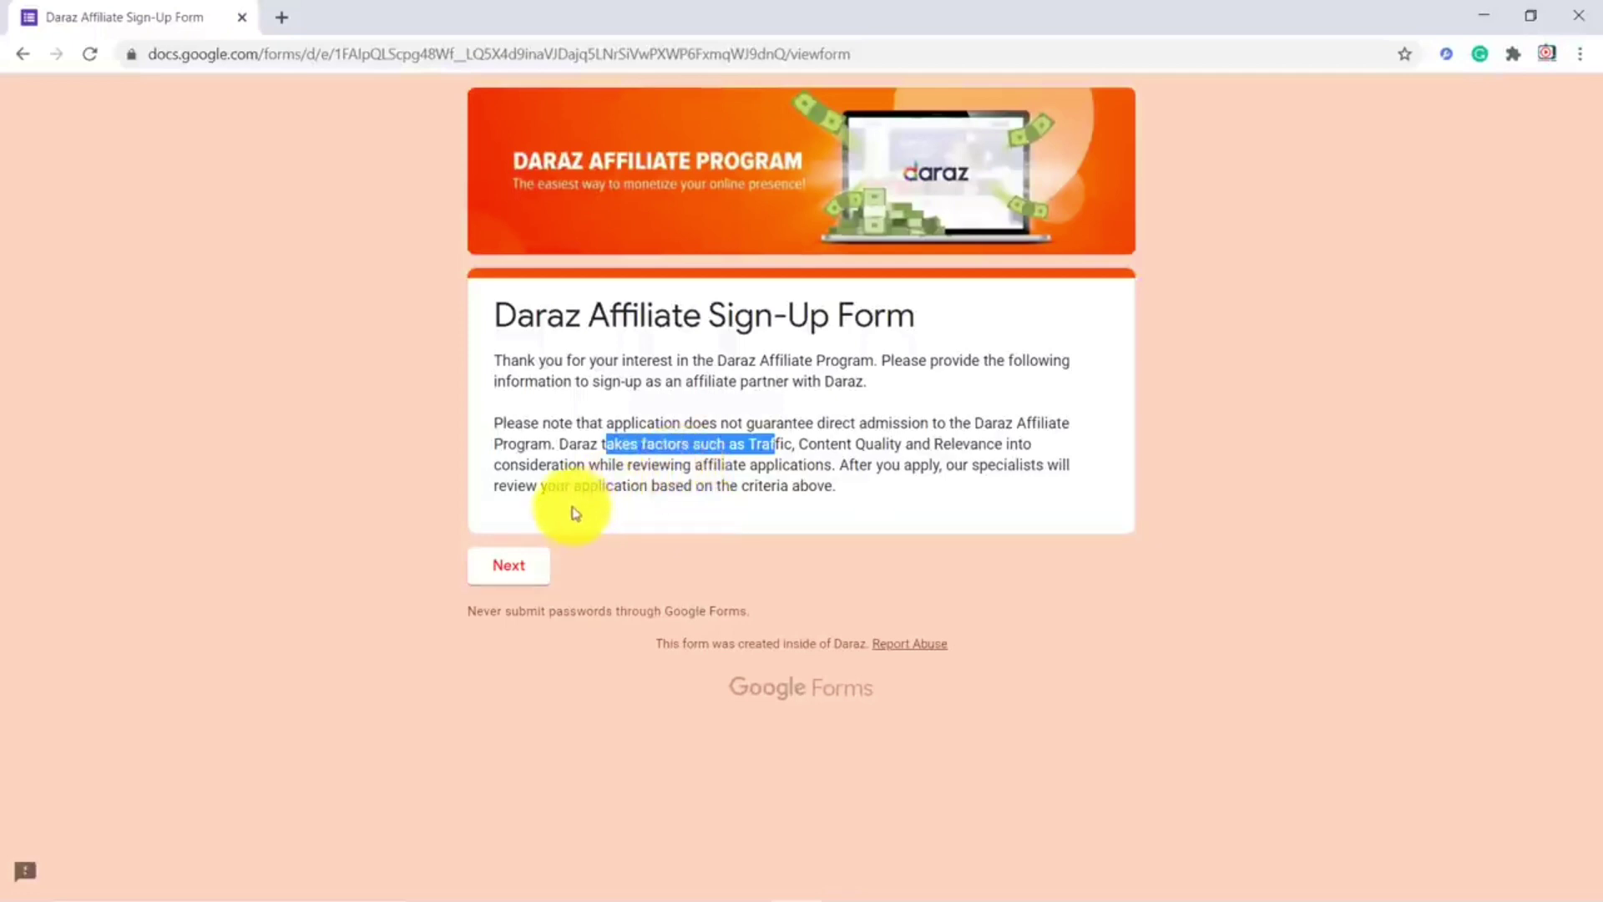
pyautogui.click(510, 571)
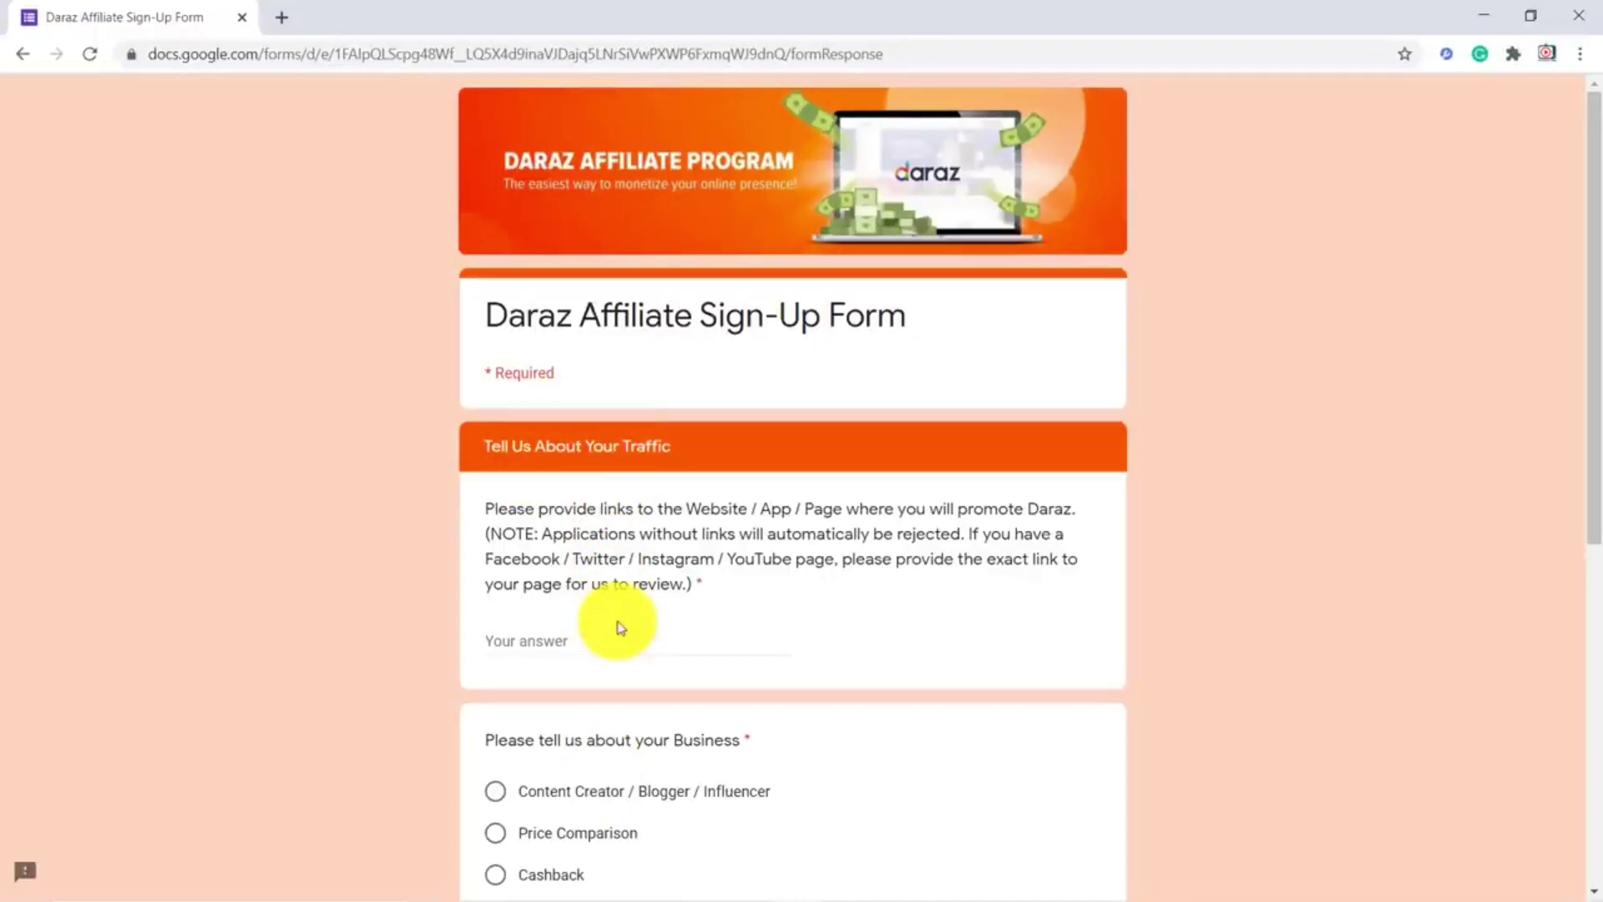
# Step: Complete the traffic section with the promotion page link, Content Creator / Blogger / Influencer and More than 300,000 page views, and continue
pyautogui.scroll(-2, 621, 626)
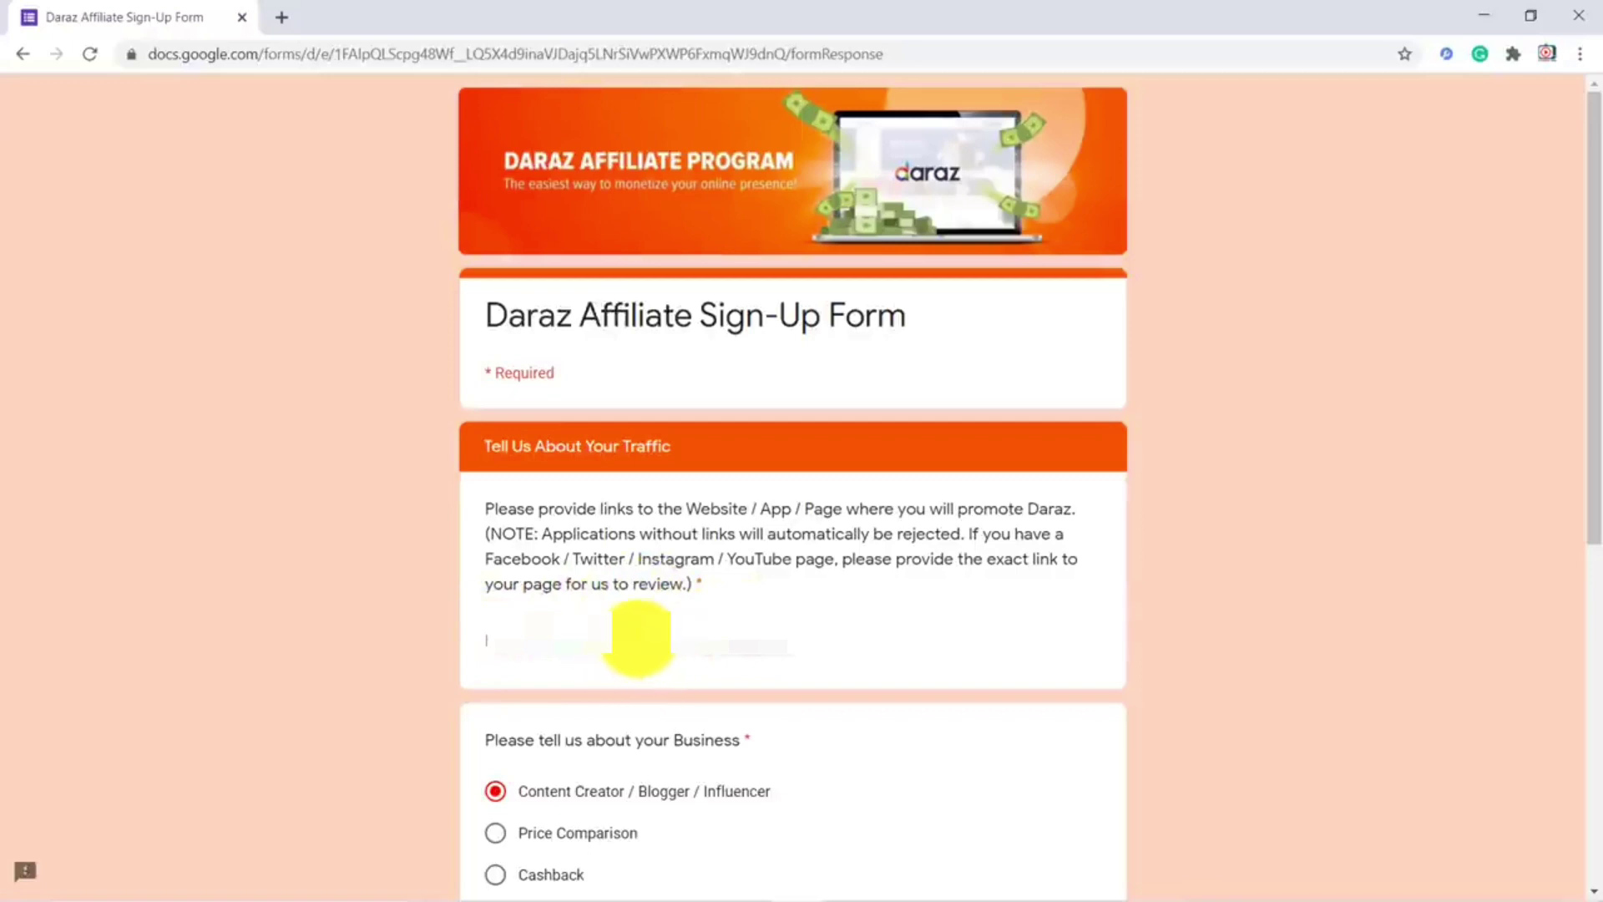
pyautogui.scroll(-3, 639, 639)
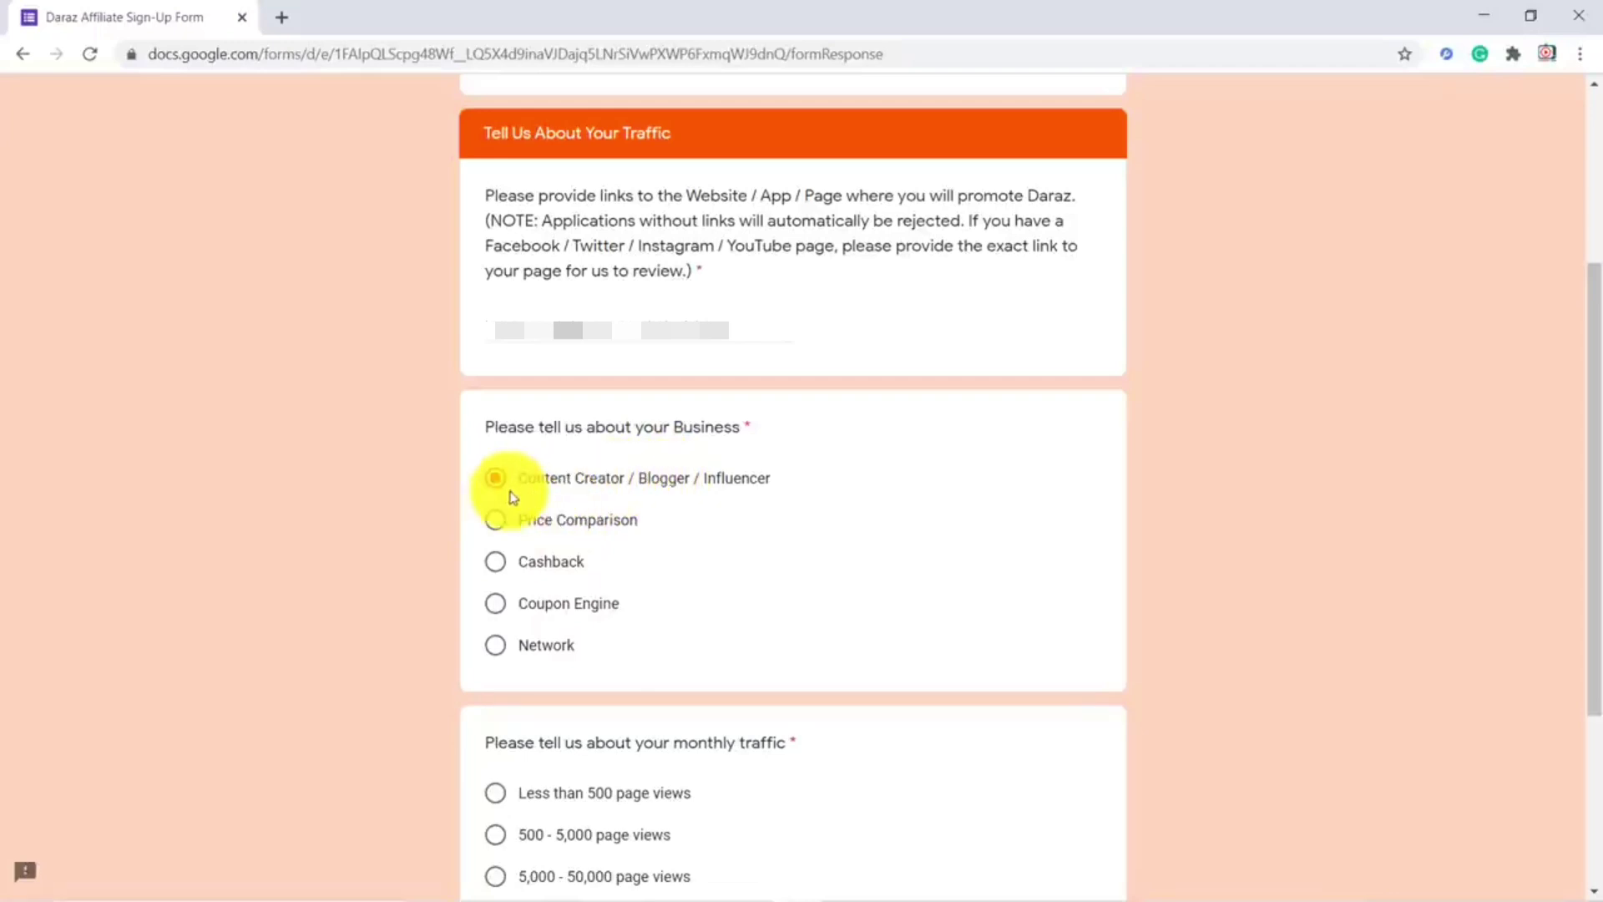
pyautogui.scroll(-3, 514, 498)
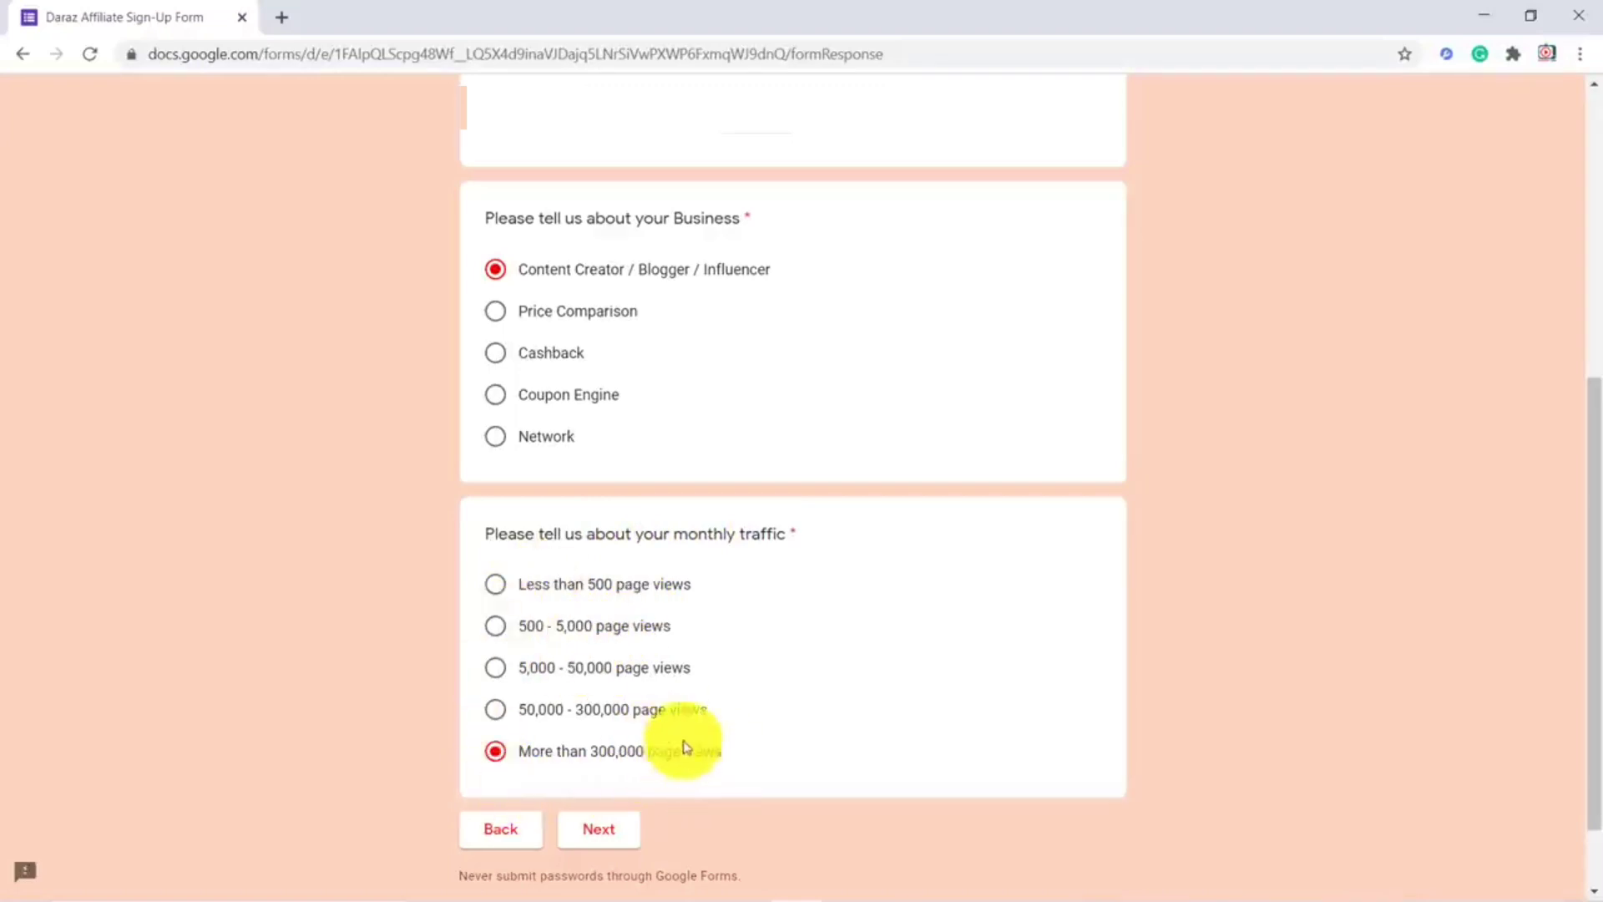
pyautogui.scroll(-1, 658, 755)
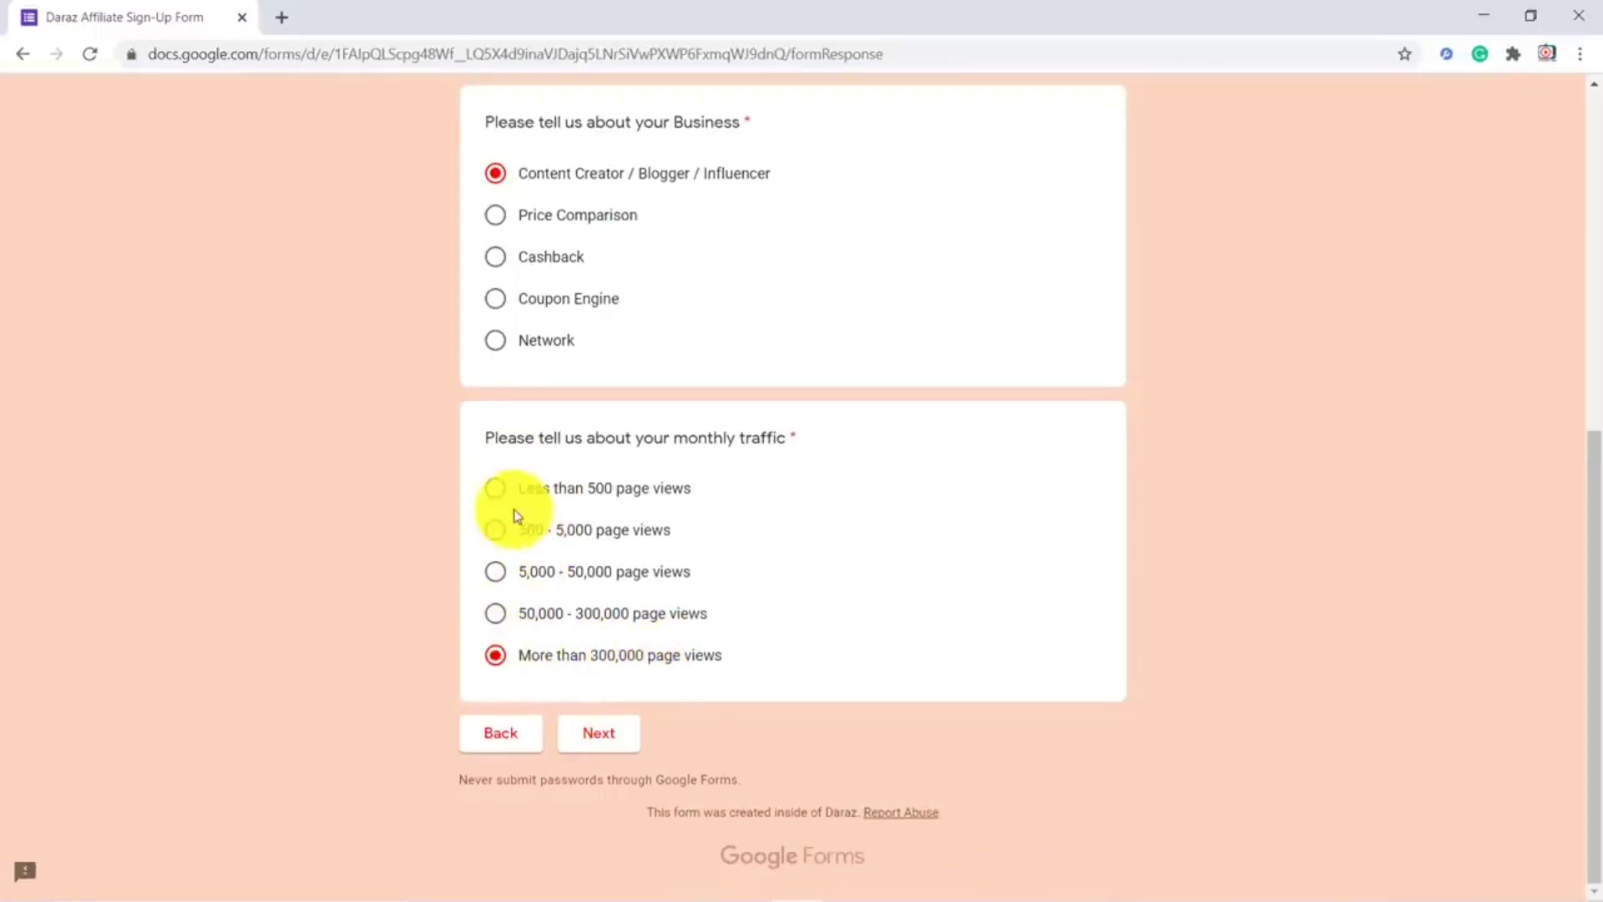
pyautogui.click(598, 734)
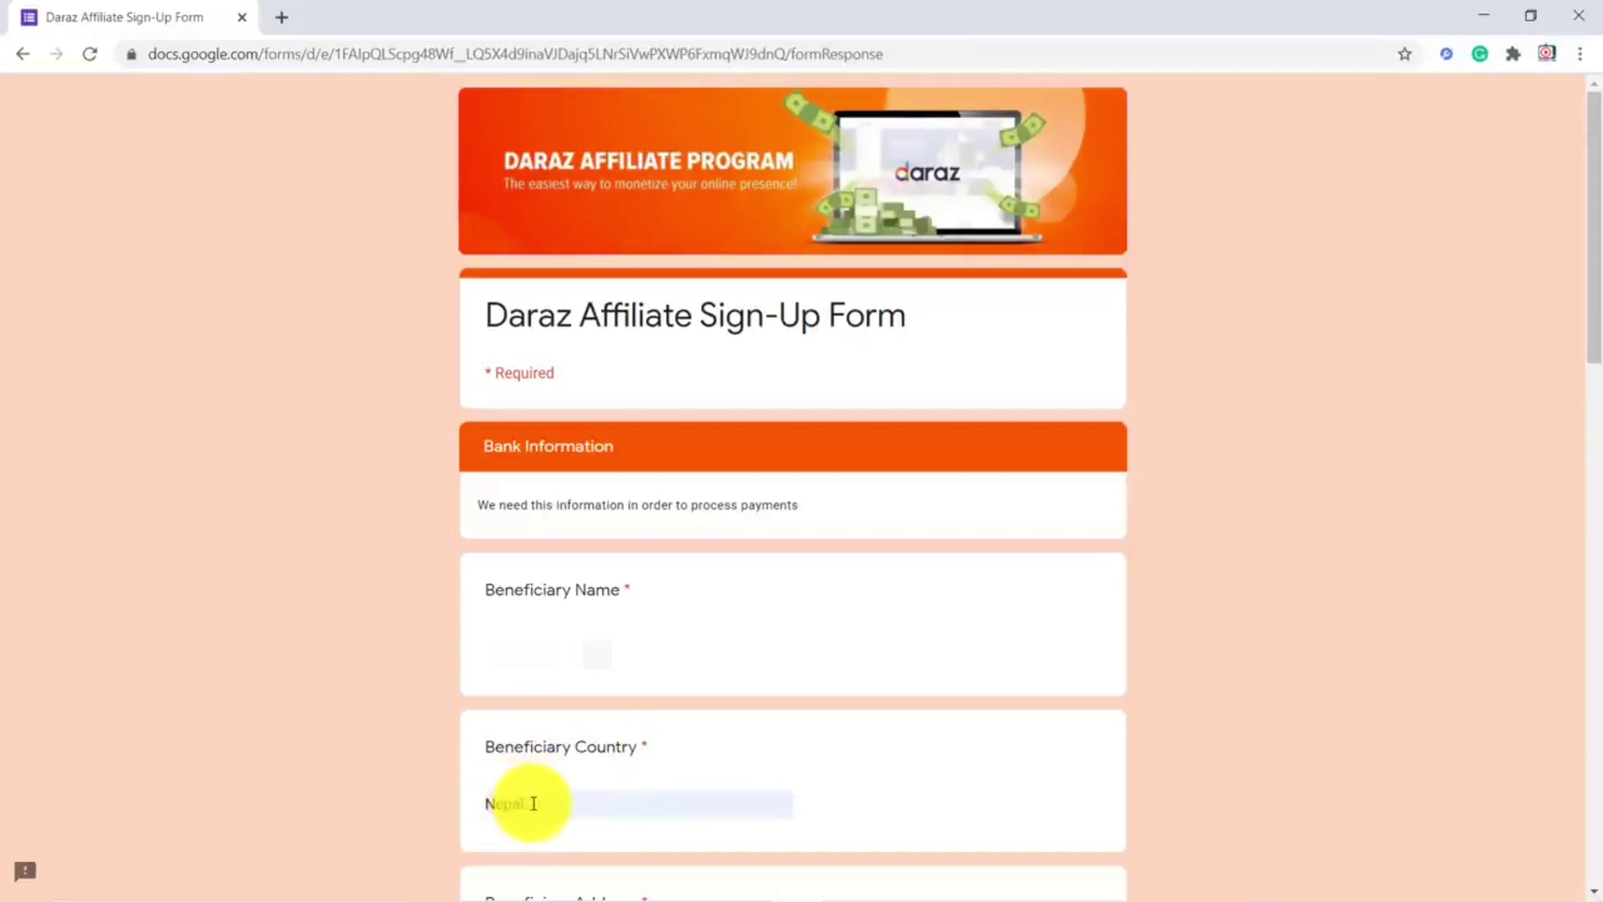
# Step: Go through the bank information fields from beneficiary country to branch code, checking the 000000 instruction for the IBAN number, and continue to the tax section
pyautogui.scroll(-7, 534, 804)
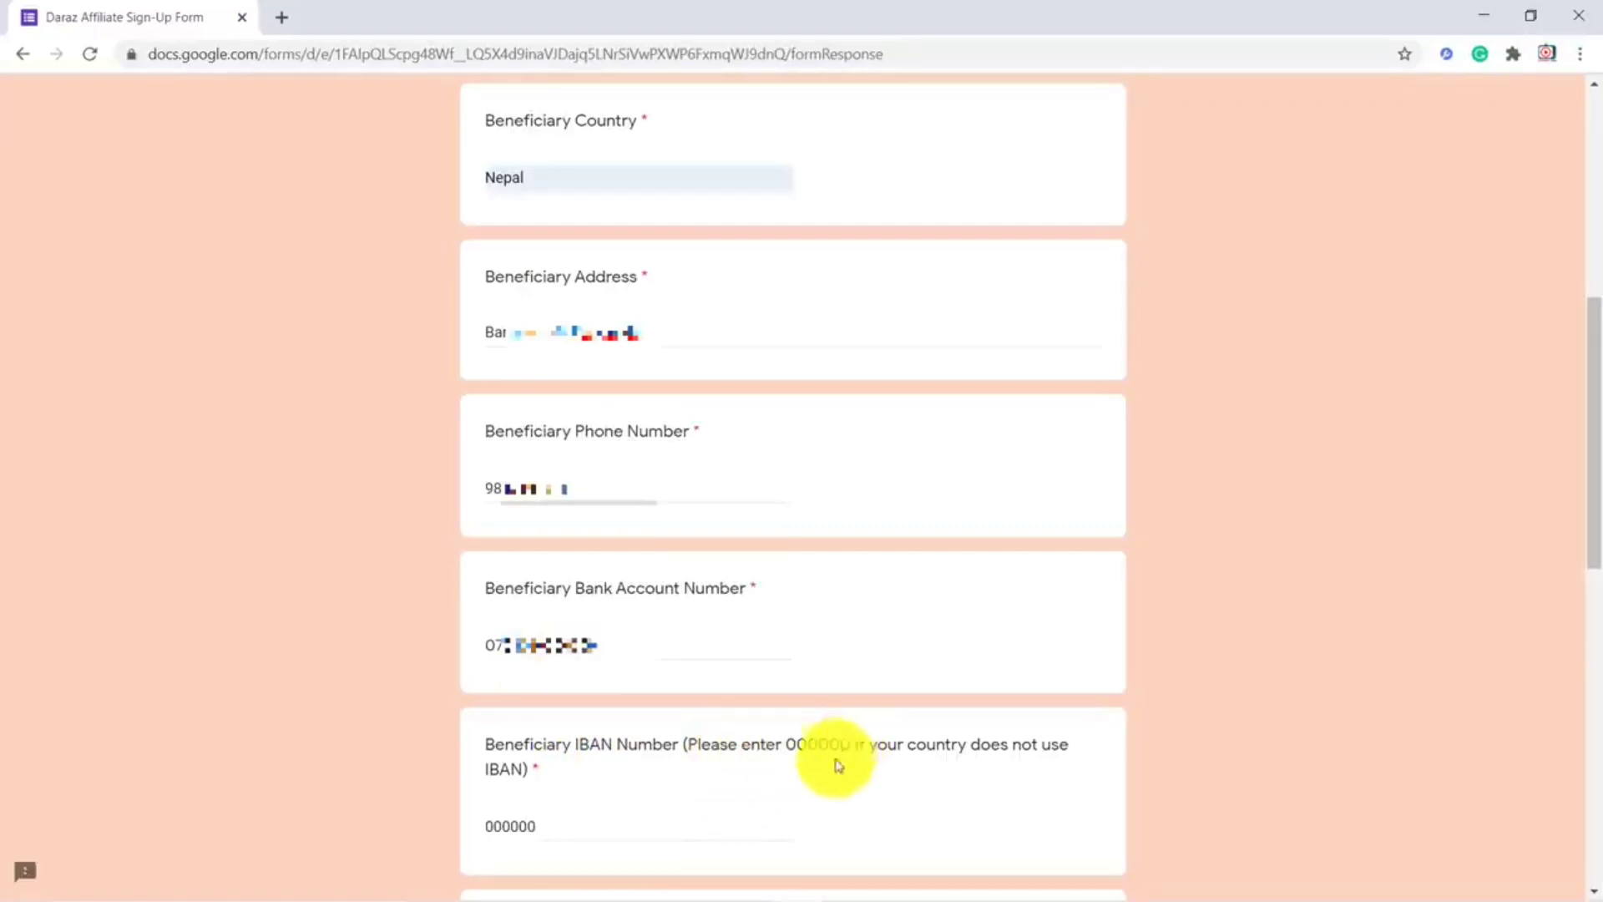
pyautogui.doubleClick(802, 744)
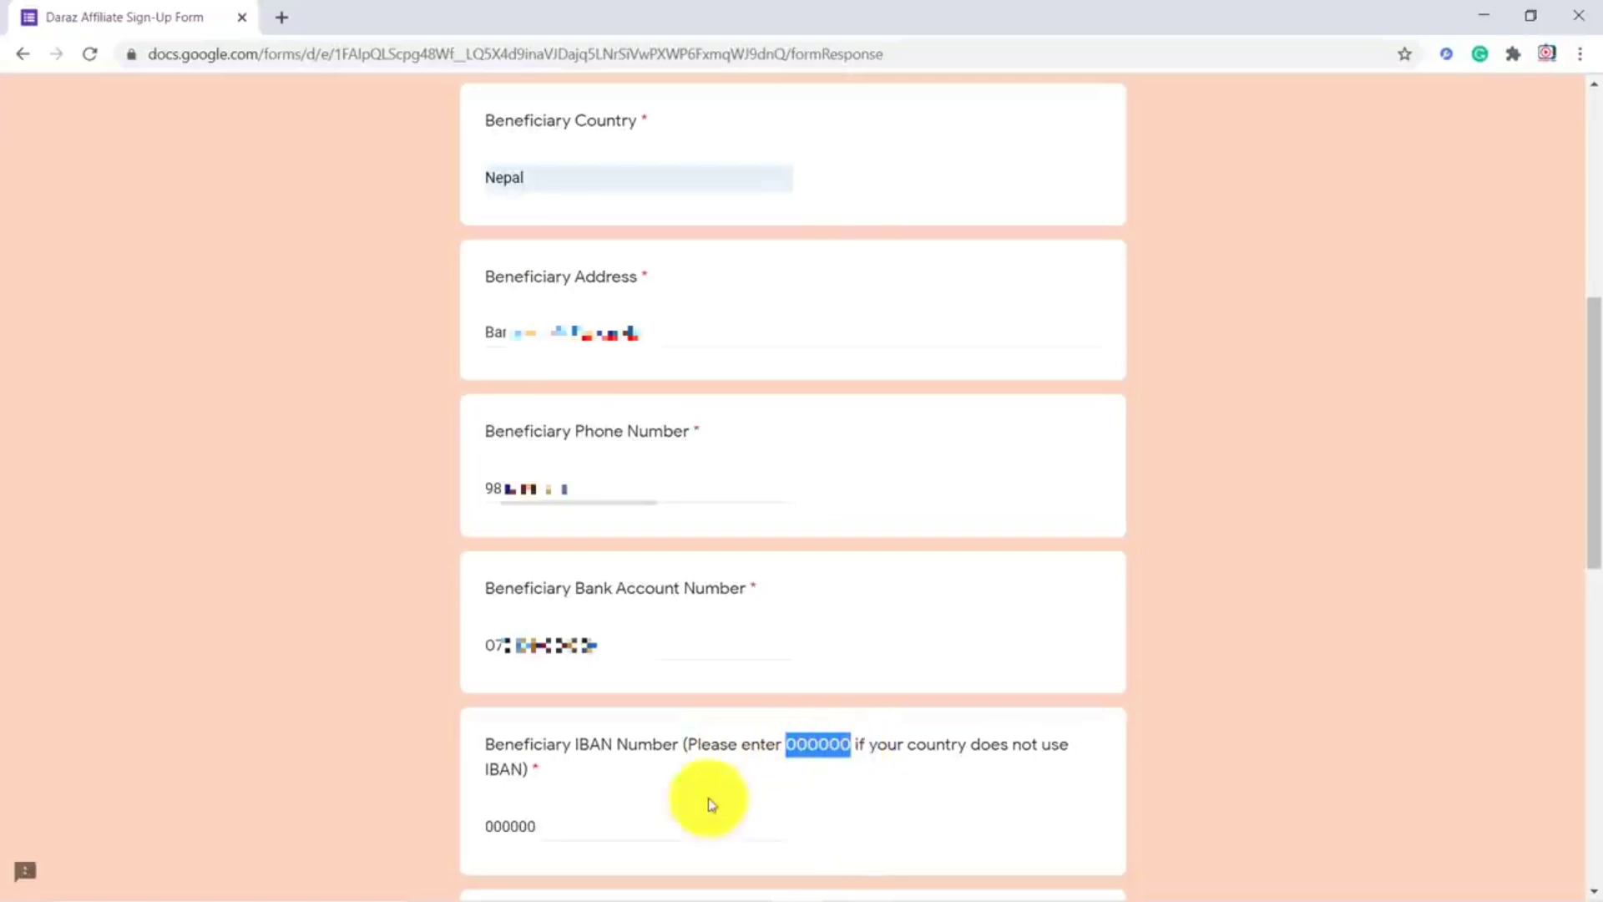
pyautogui.click(820, 741)
pyautogui.scroll(-7, 816, 741)
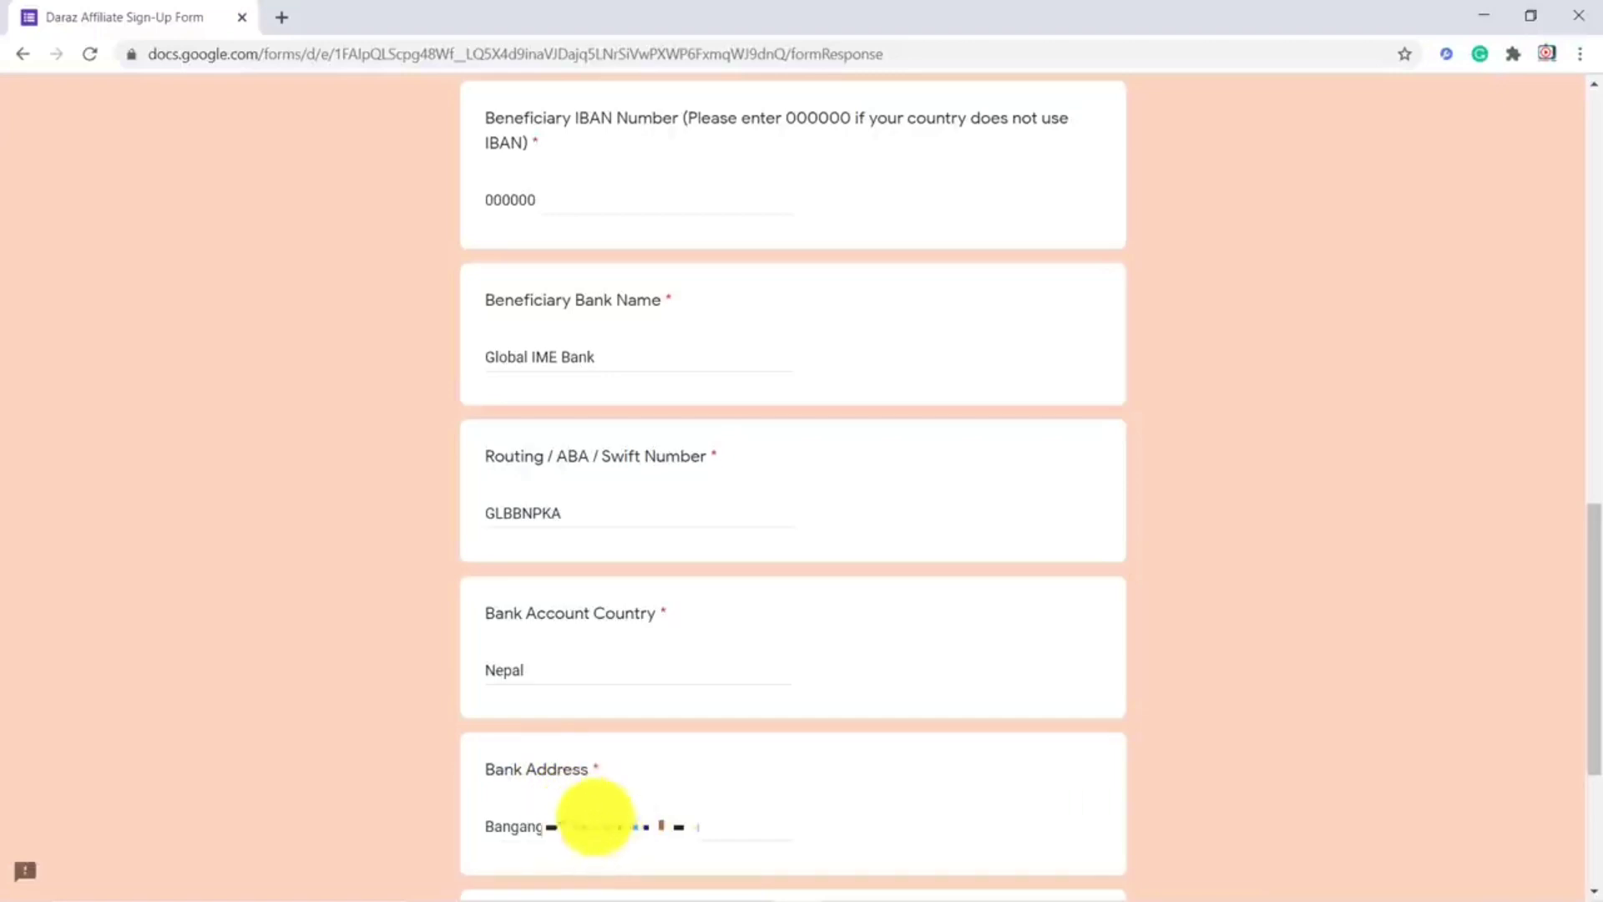
pyautogui.scroll(-4, 586, 819)
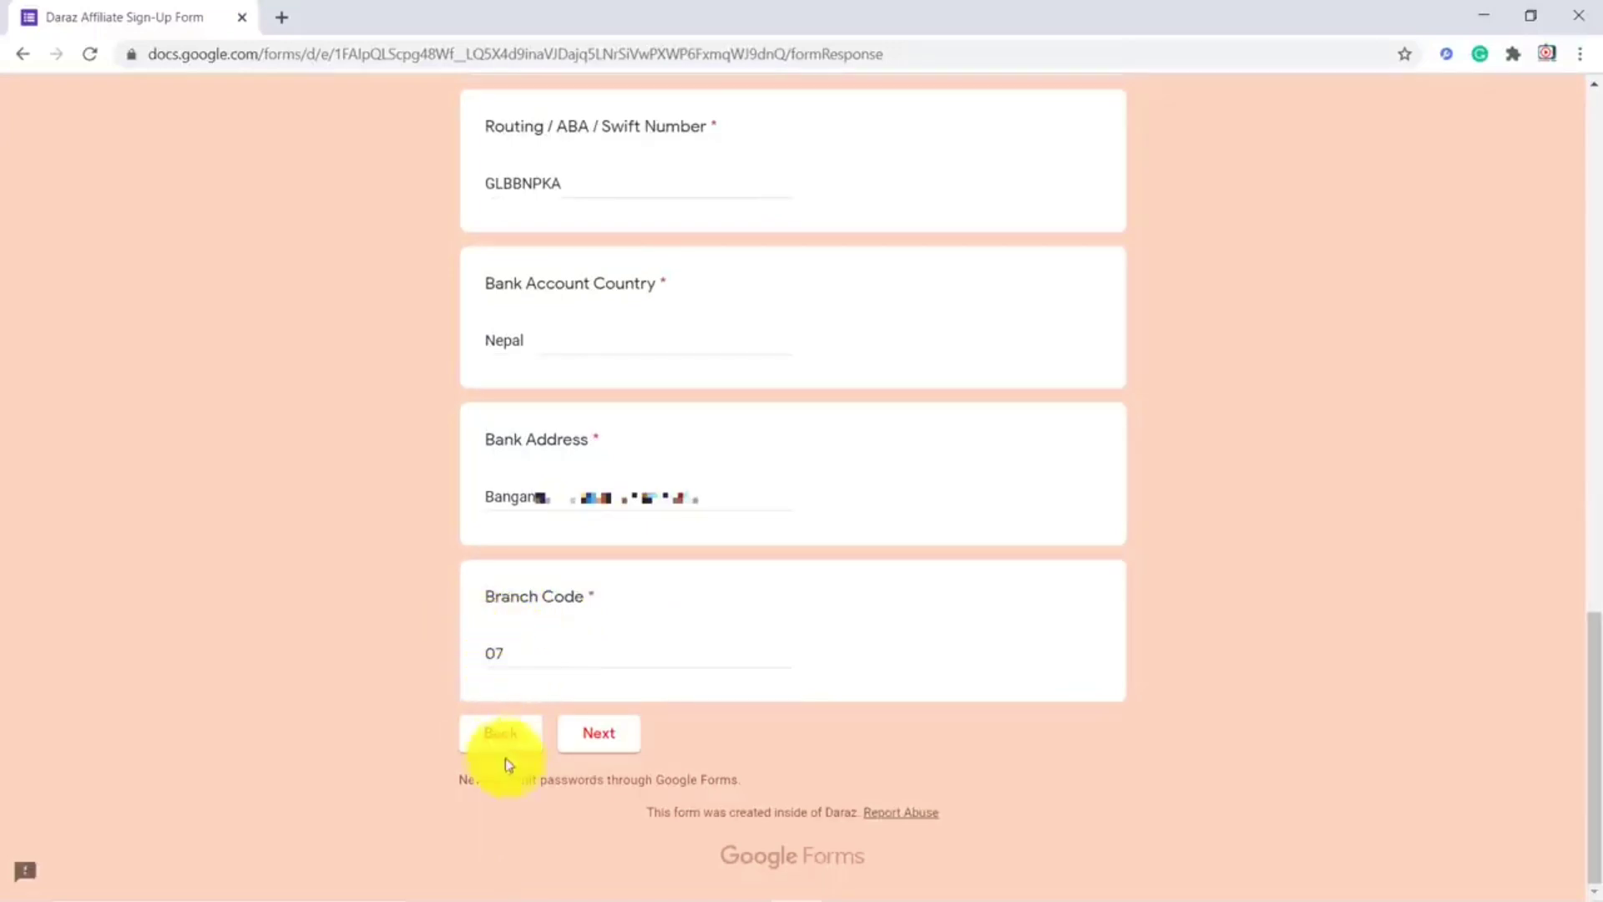
pyautogui.click(600, 749)
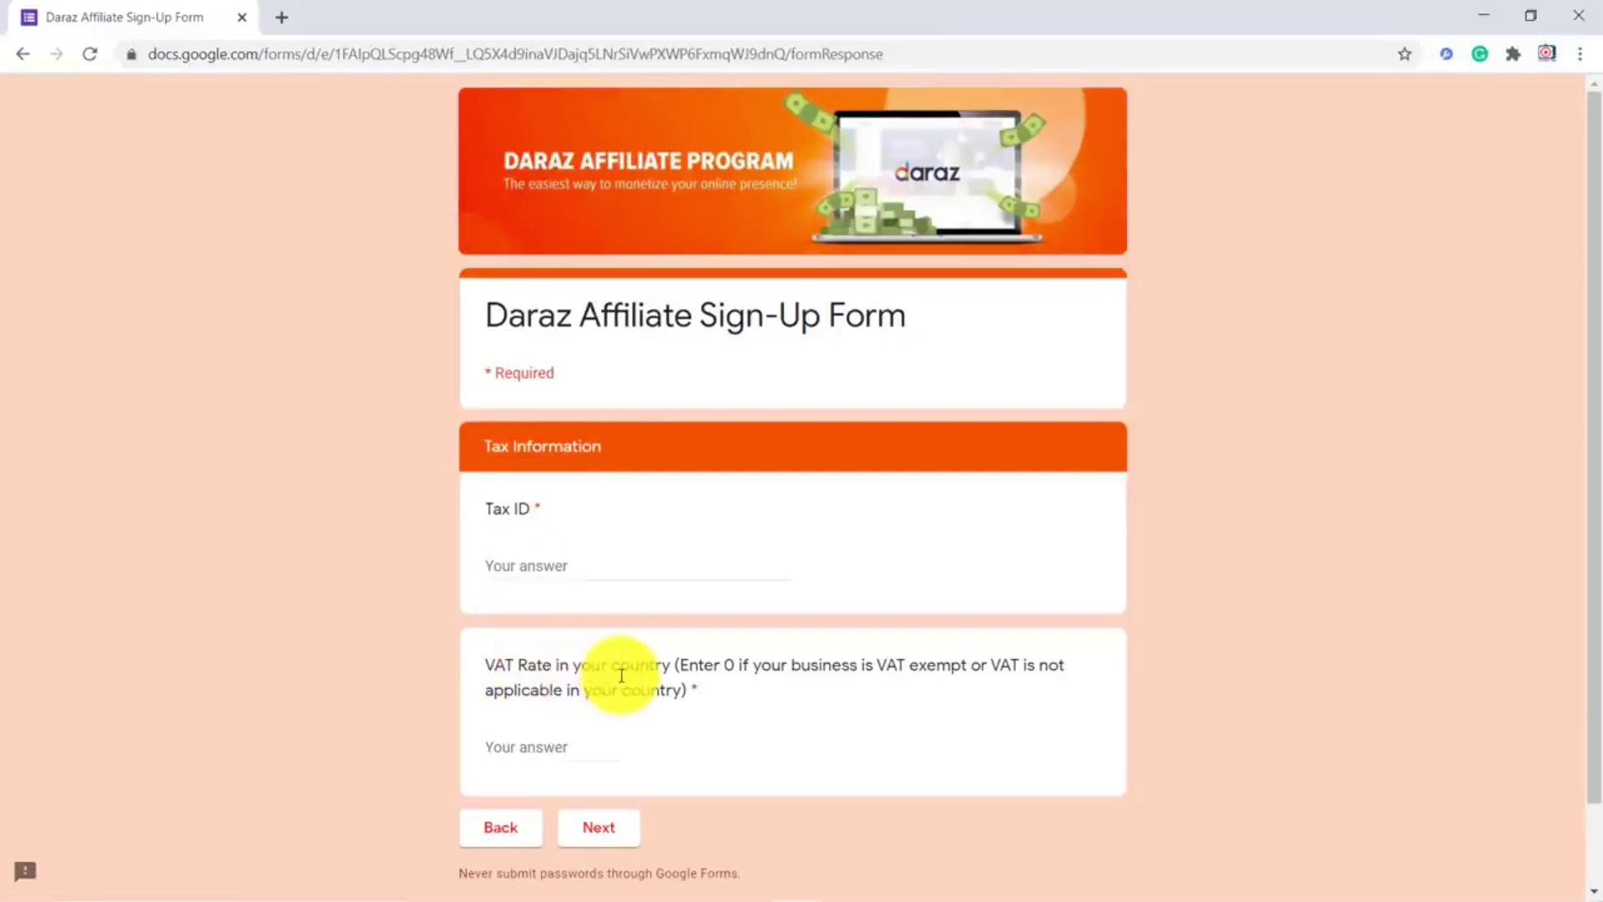
# Step: Set the VAT rate to 13, enter the beneficiary's tax ID, and continue to the About You section
pyautogui.click(562, 744)
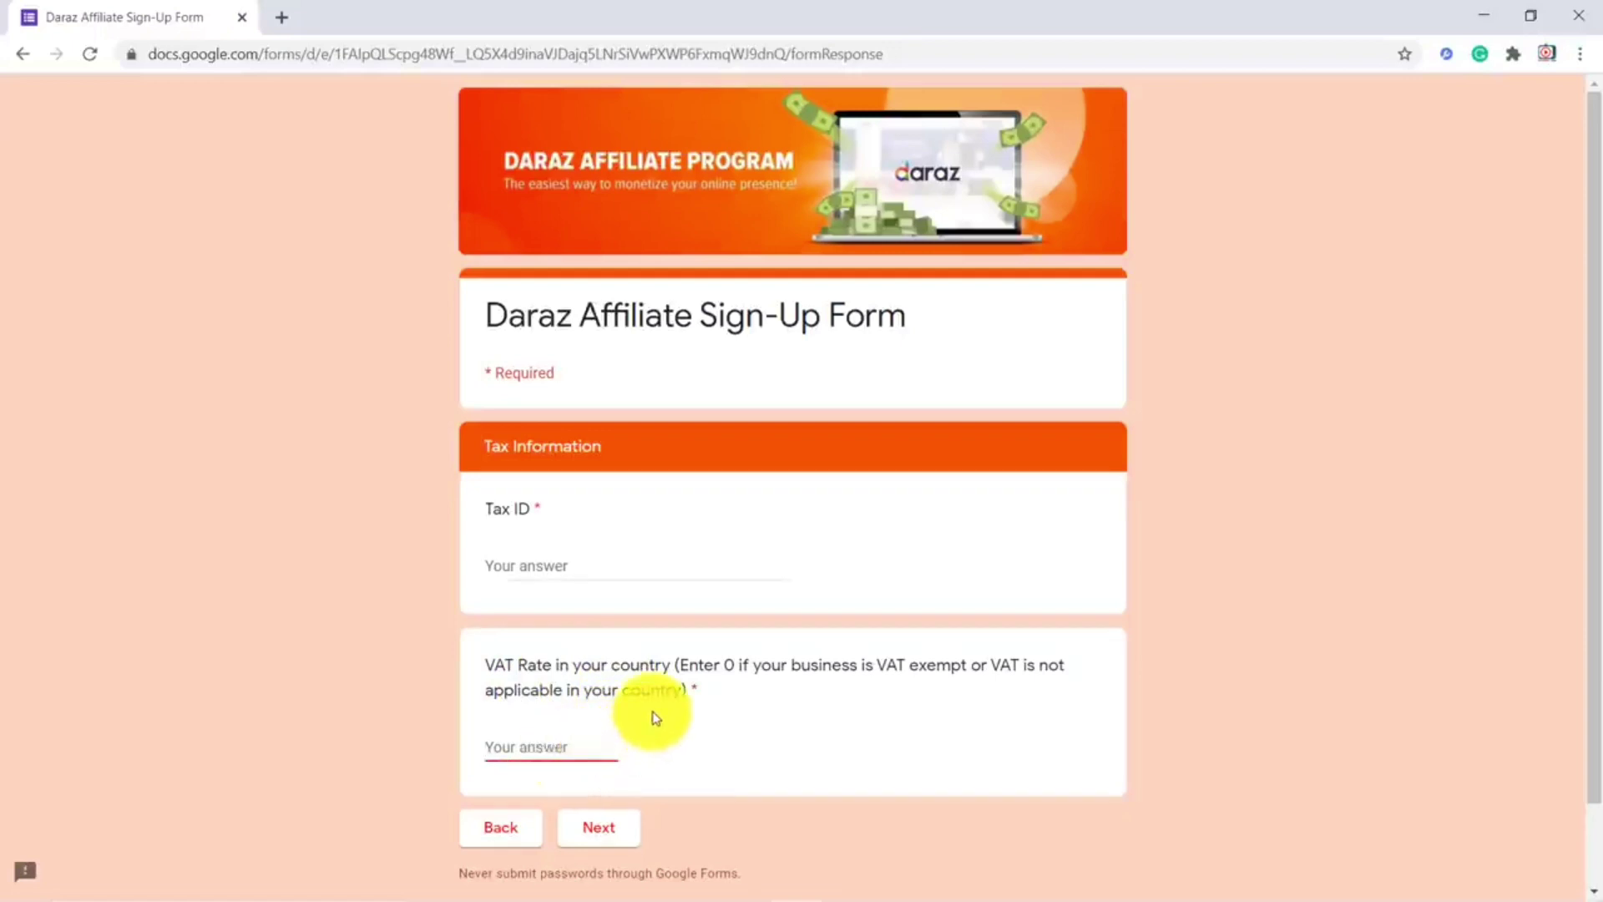
pyautogui.write('13')
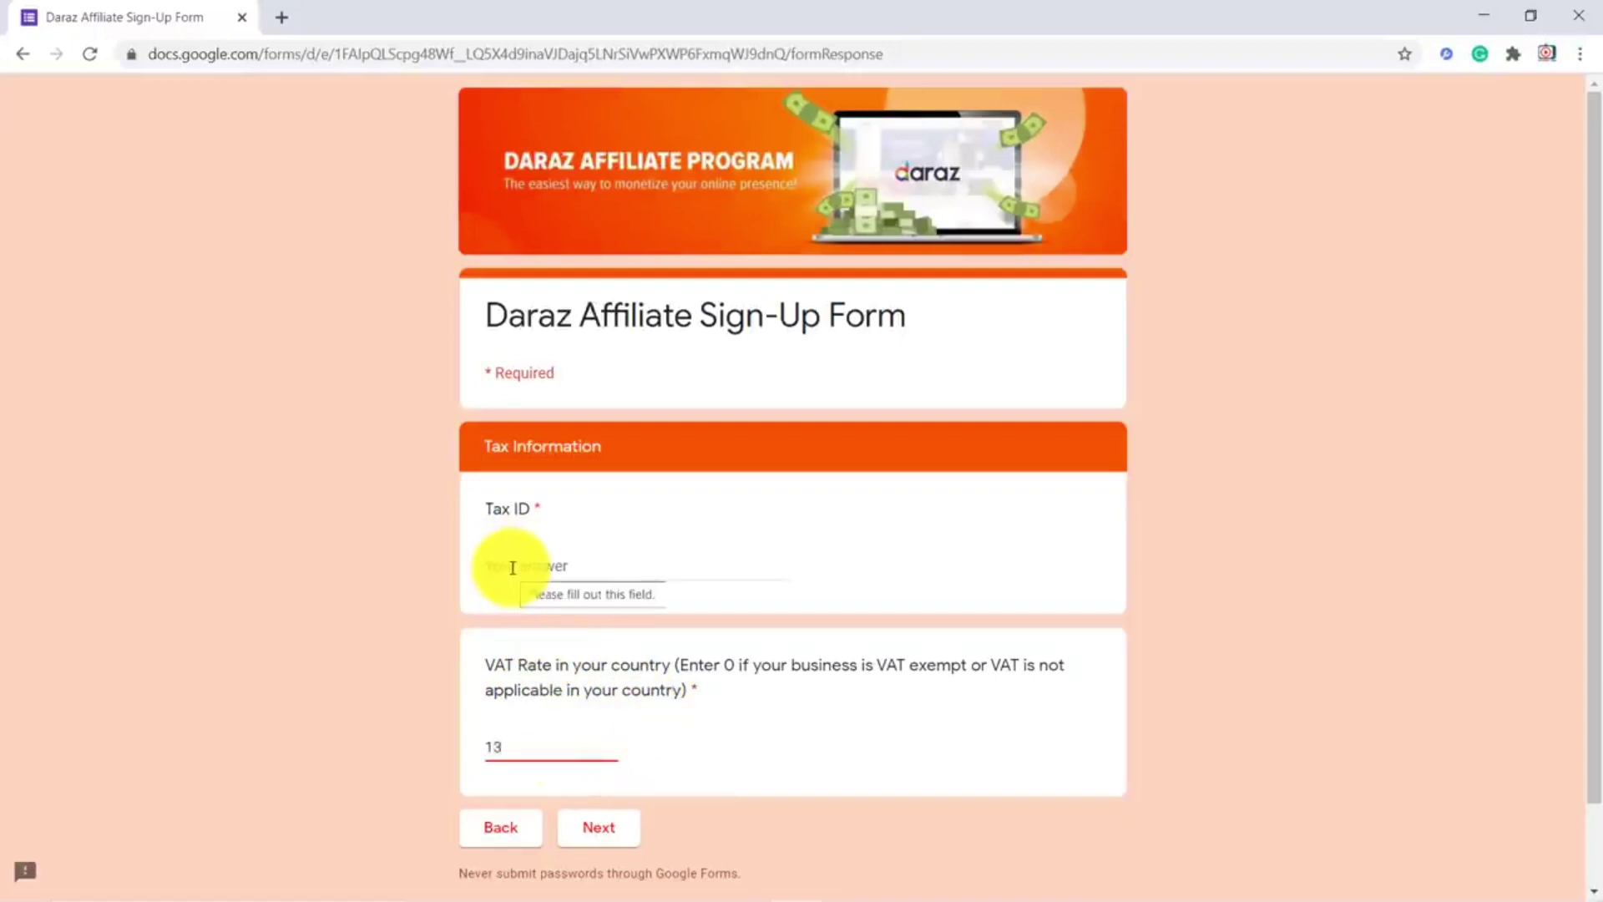
pyautogui.click(512, 568)
pyautogui.hotkey('ctrl', 'v')
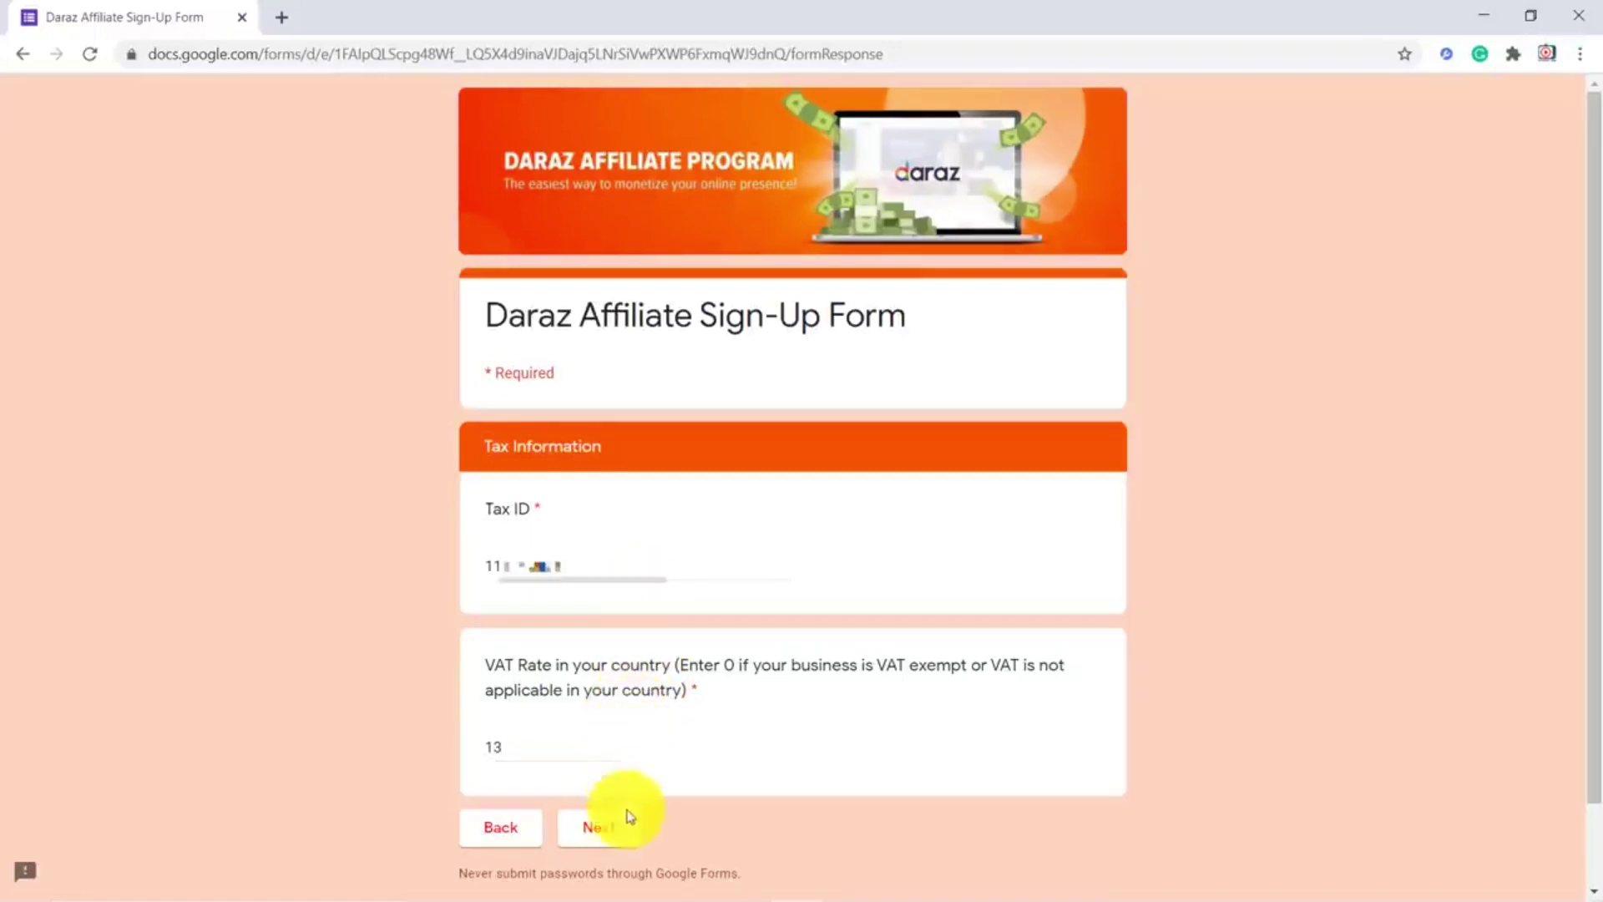
pyautogui.click(603, 831)
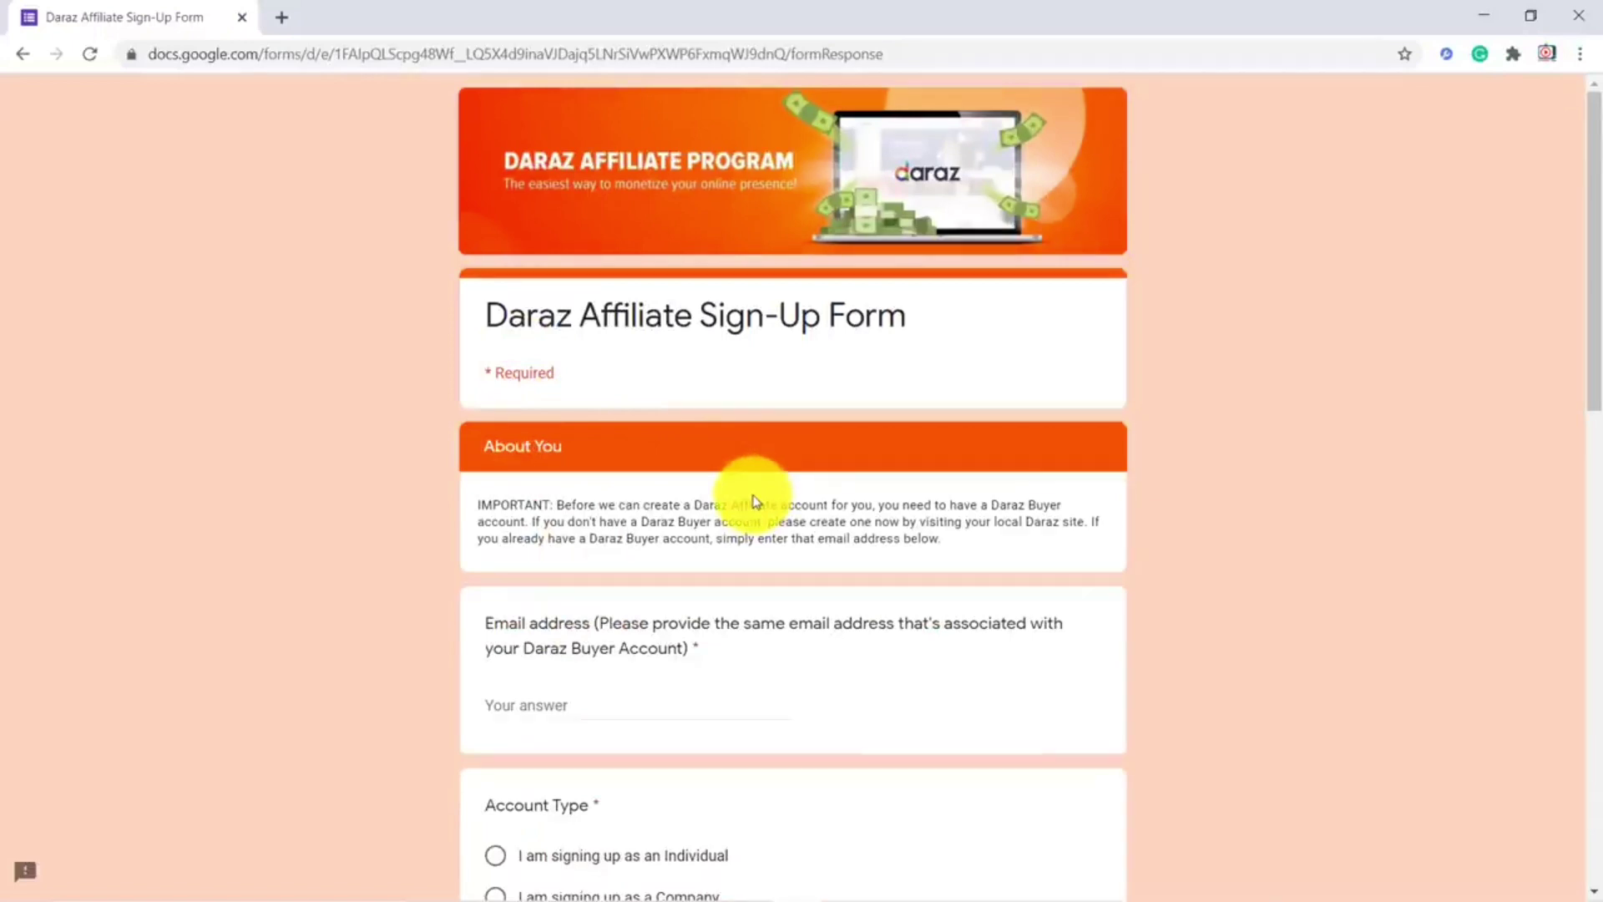
# Step: Complete the About You section with the buyer account email, Individual account type, personal contact and ID details, and Nepal as region, and continue
pyautogui.scroll(-4, 750, 496)
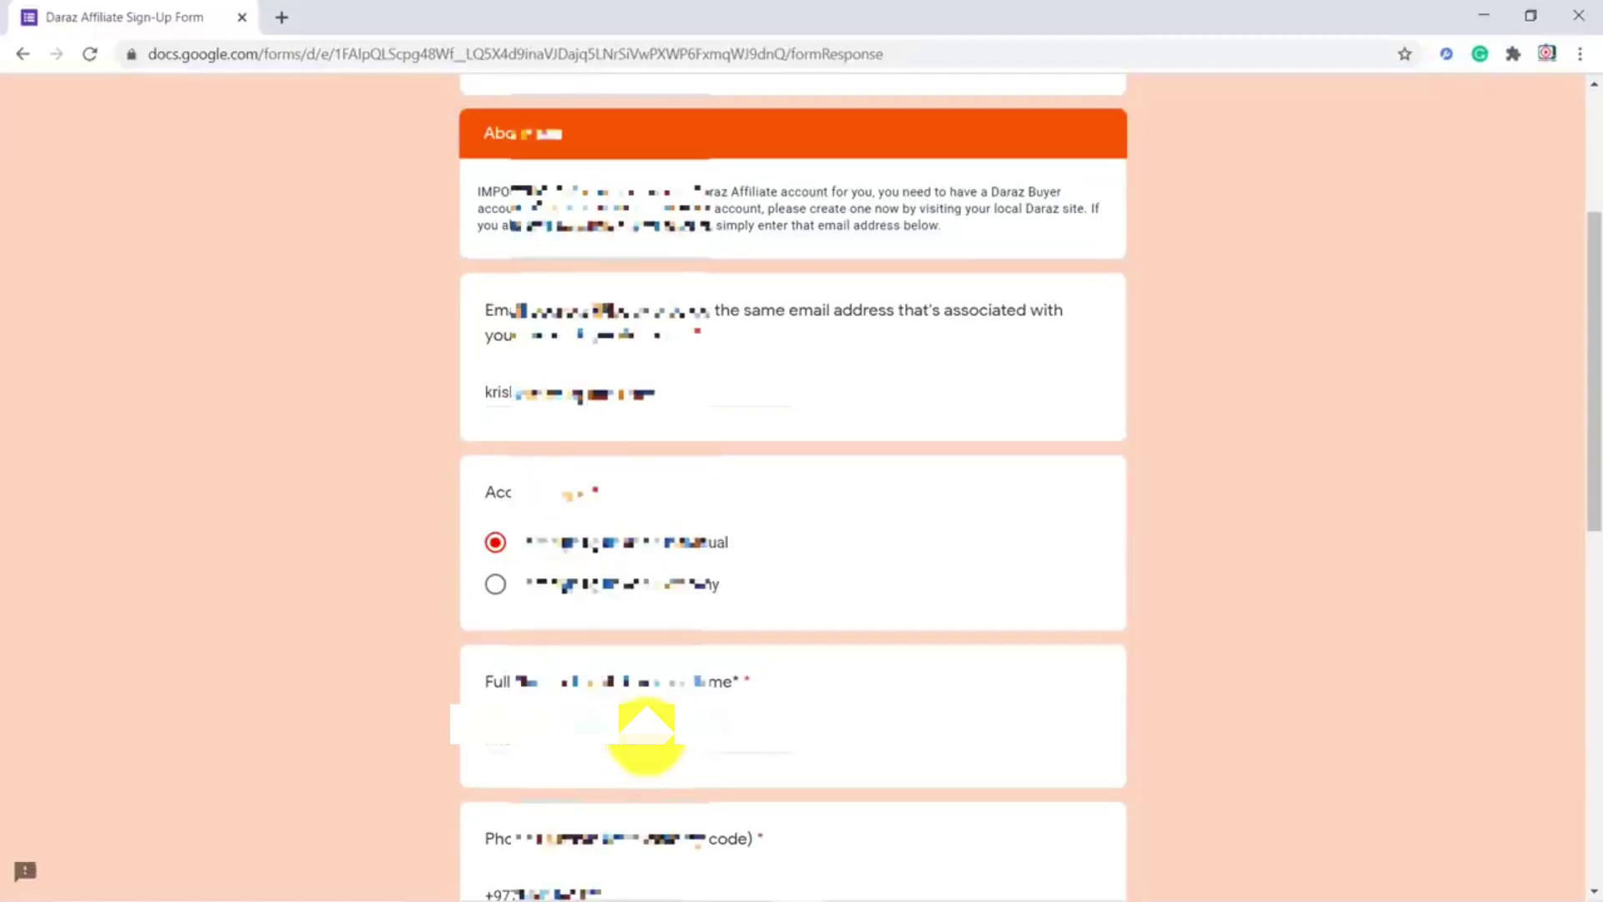
pyautogui.scroll(-9, 647, 726)
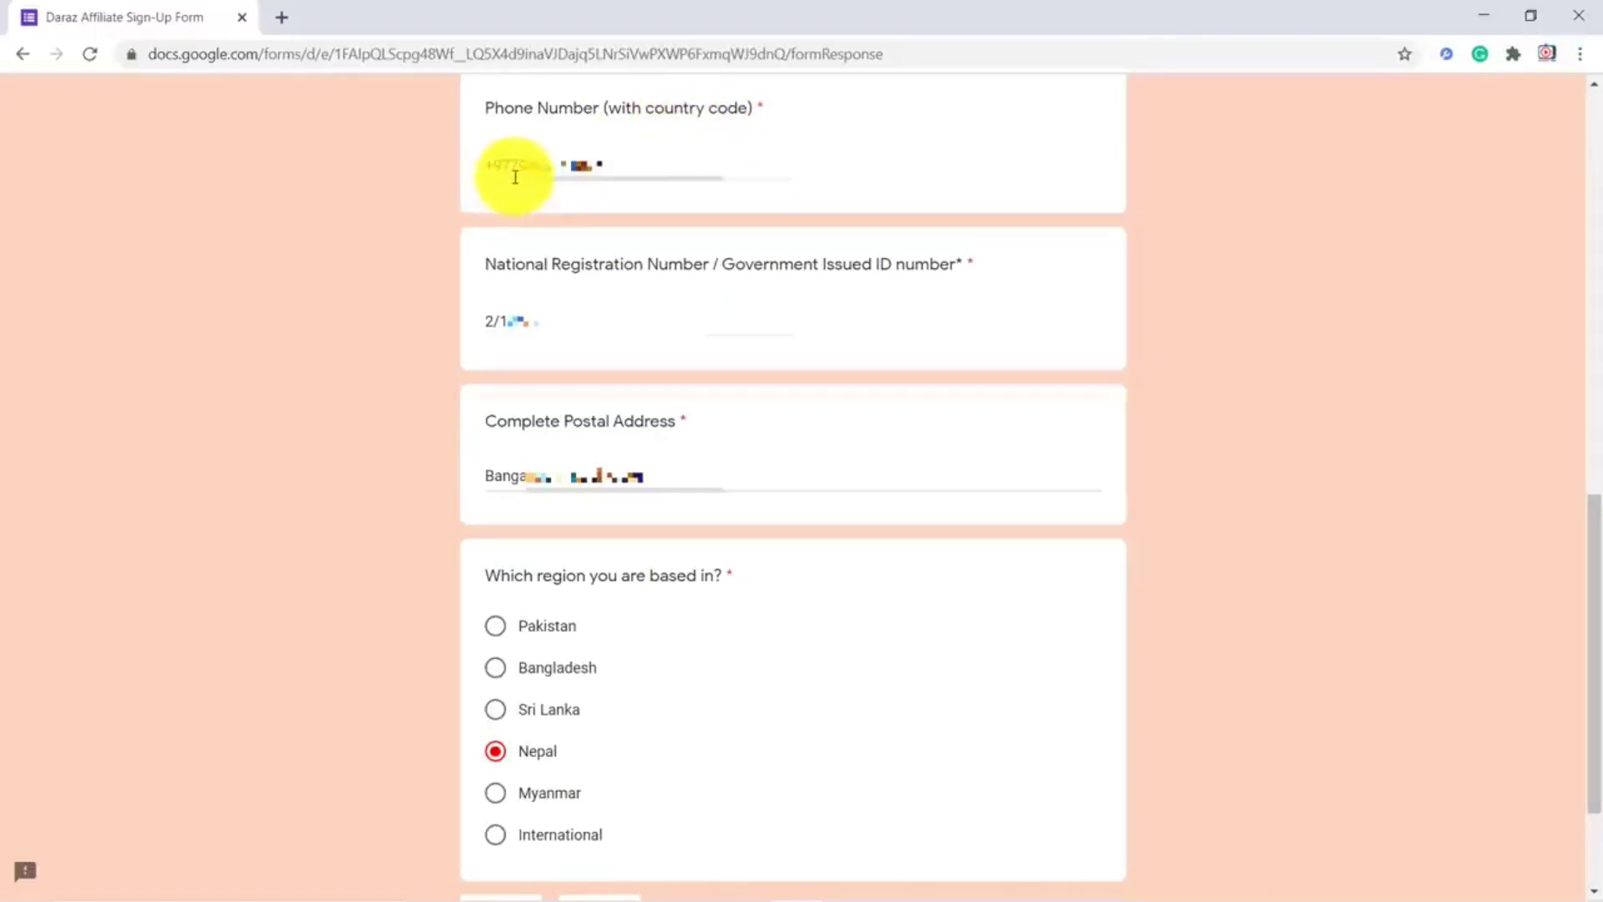
pyautogui.moveTo(518, 166); pyautogui.dragTo(488, 166)
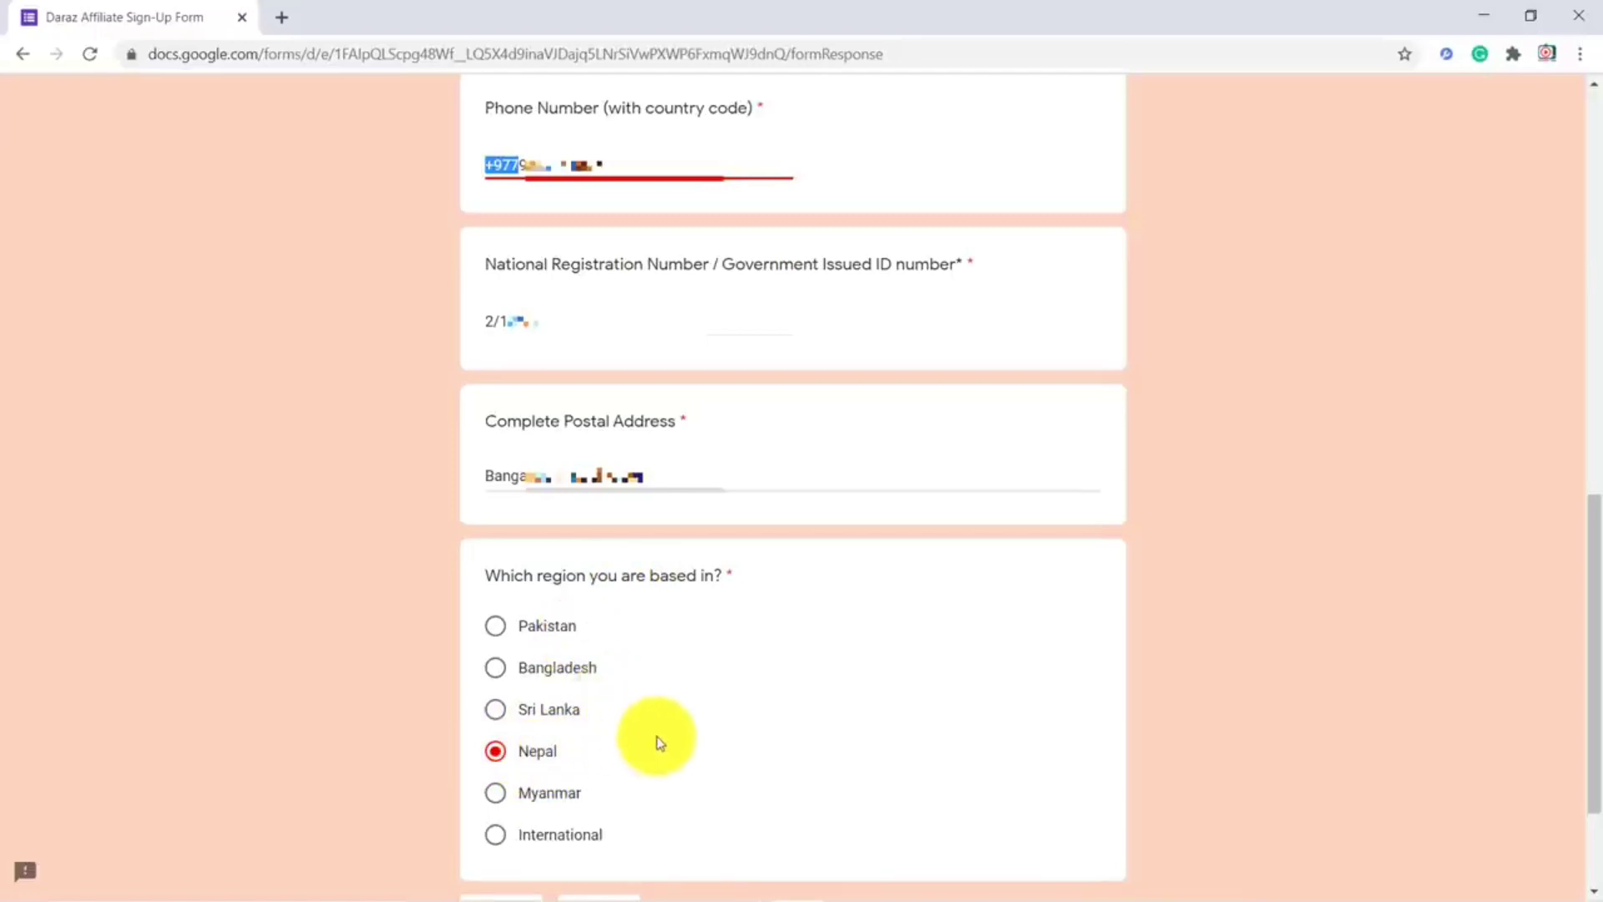
pyautogui.scroll(-2, 660, 741)
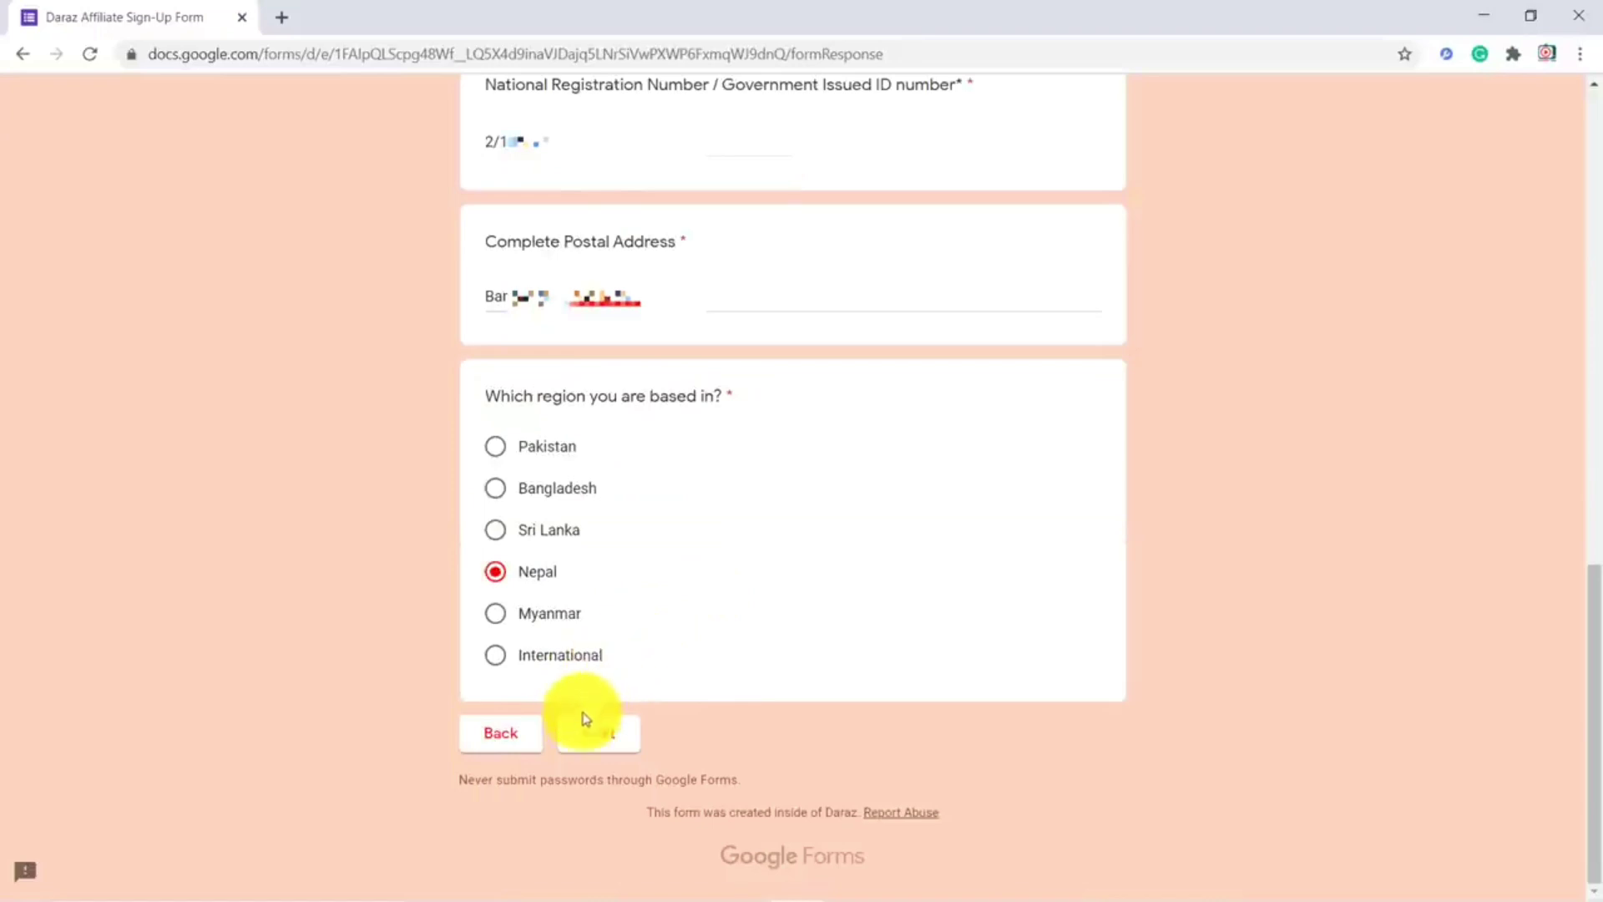
pyautogui.click(599, 735)
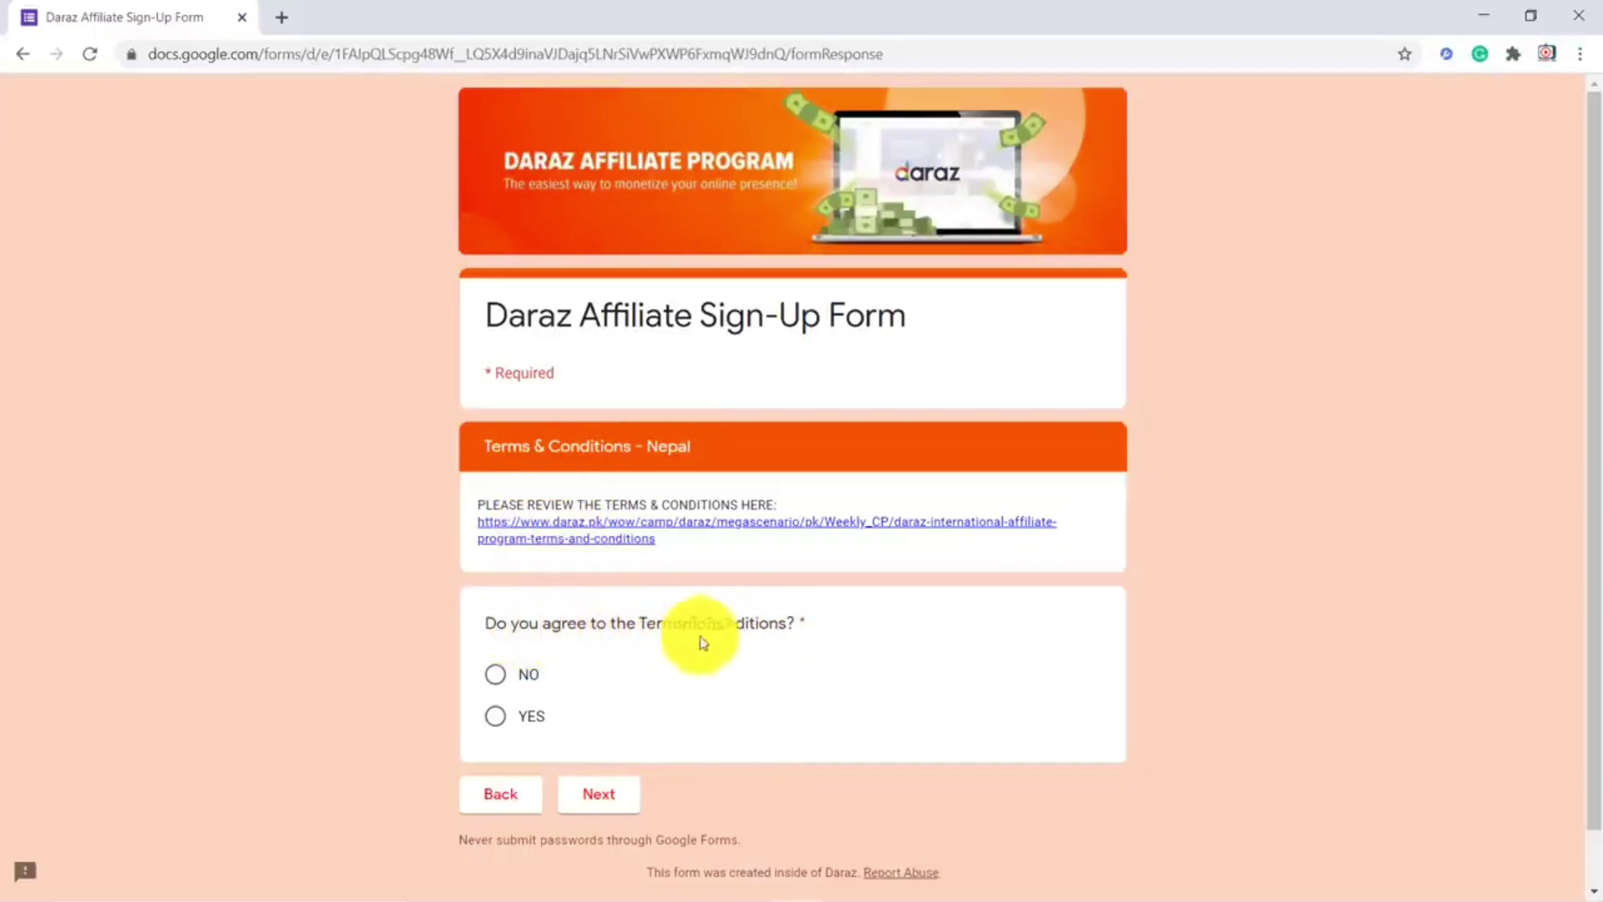
# Step: Agree to the Terms & Conditions for Nepal with YES and submit the affiliate sign-up form
pyautogui.click(501, 721)
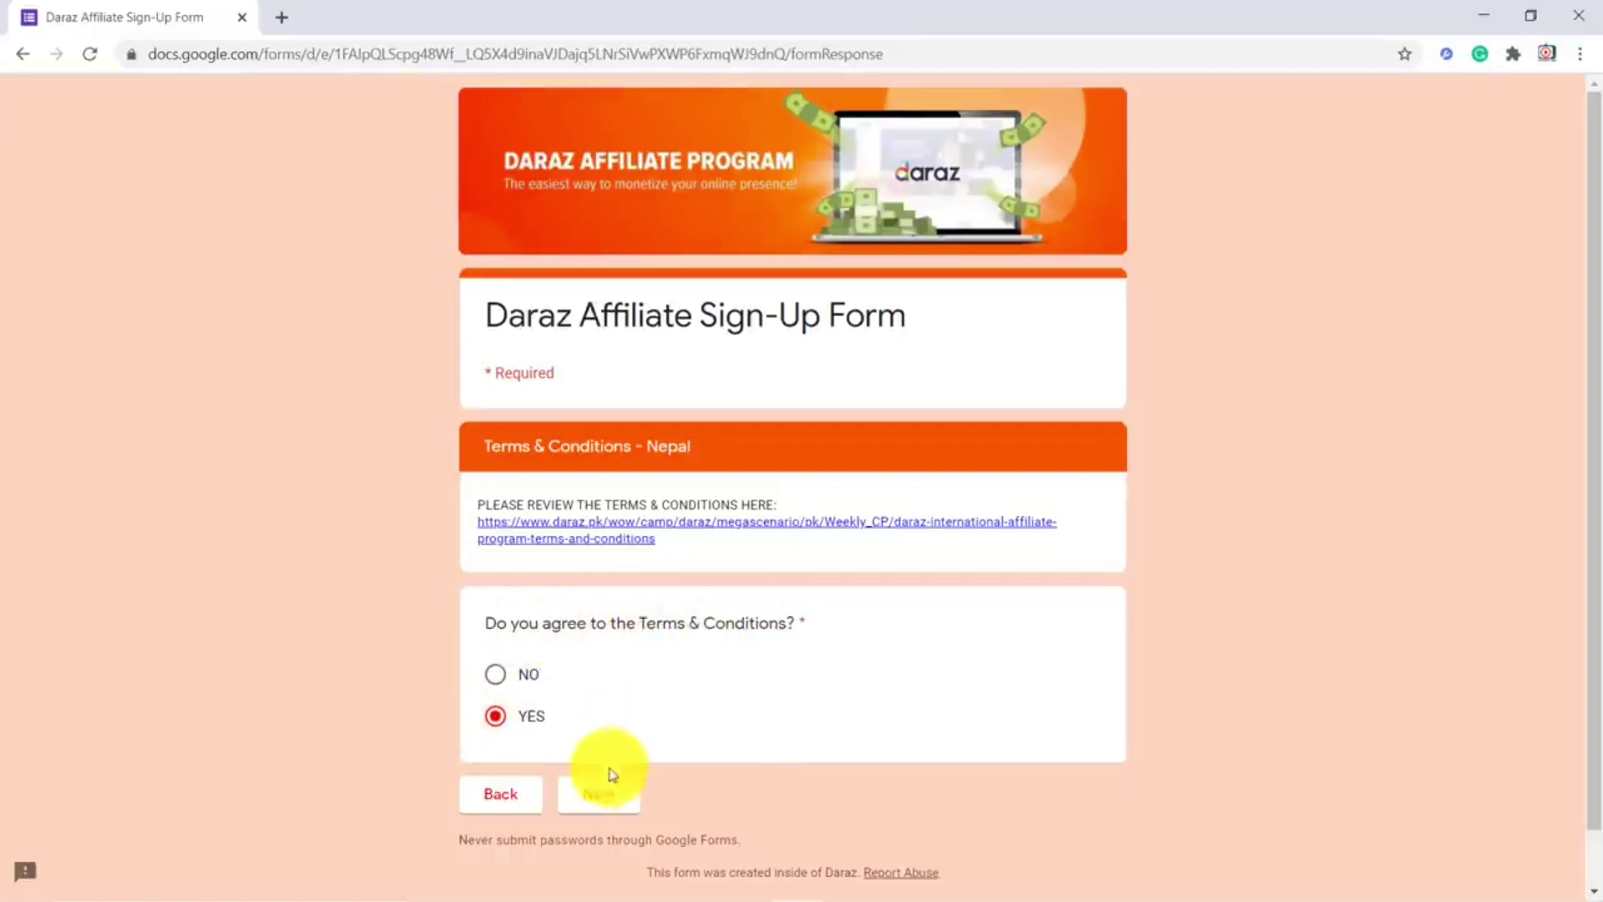
pyautogui.click(601, 797)
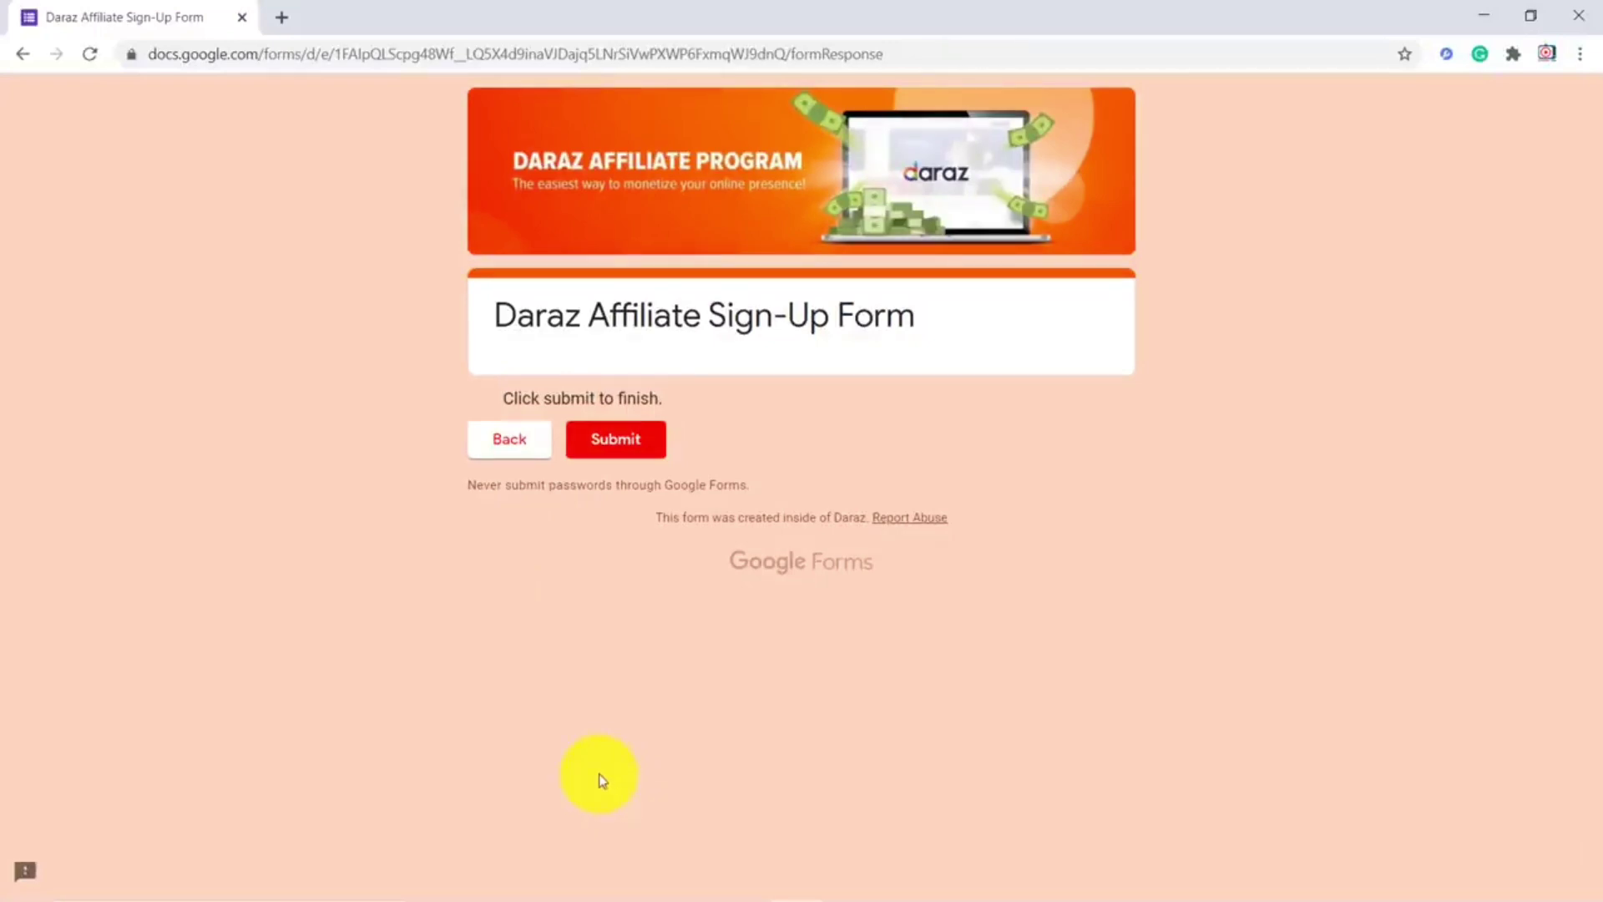
pyautogui.click(508, 443)
pyautogui.click(612, 457)
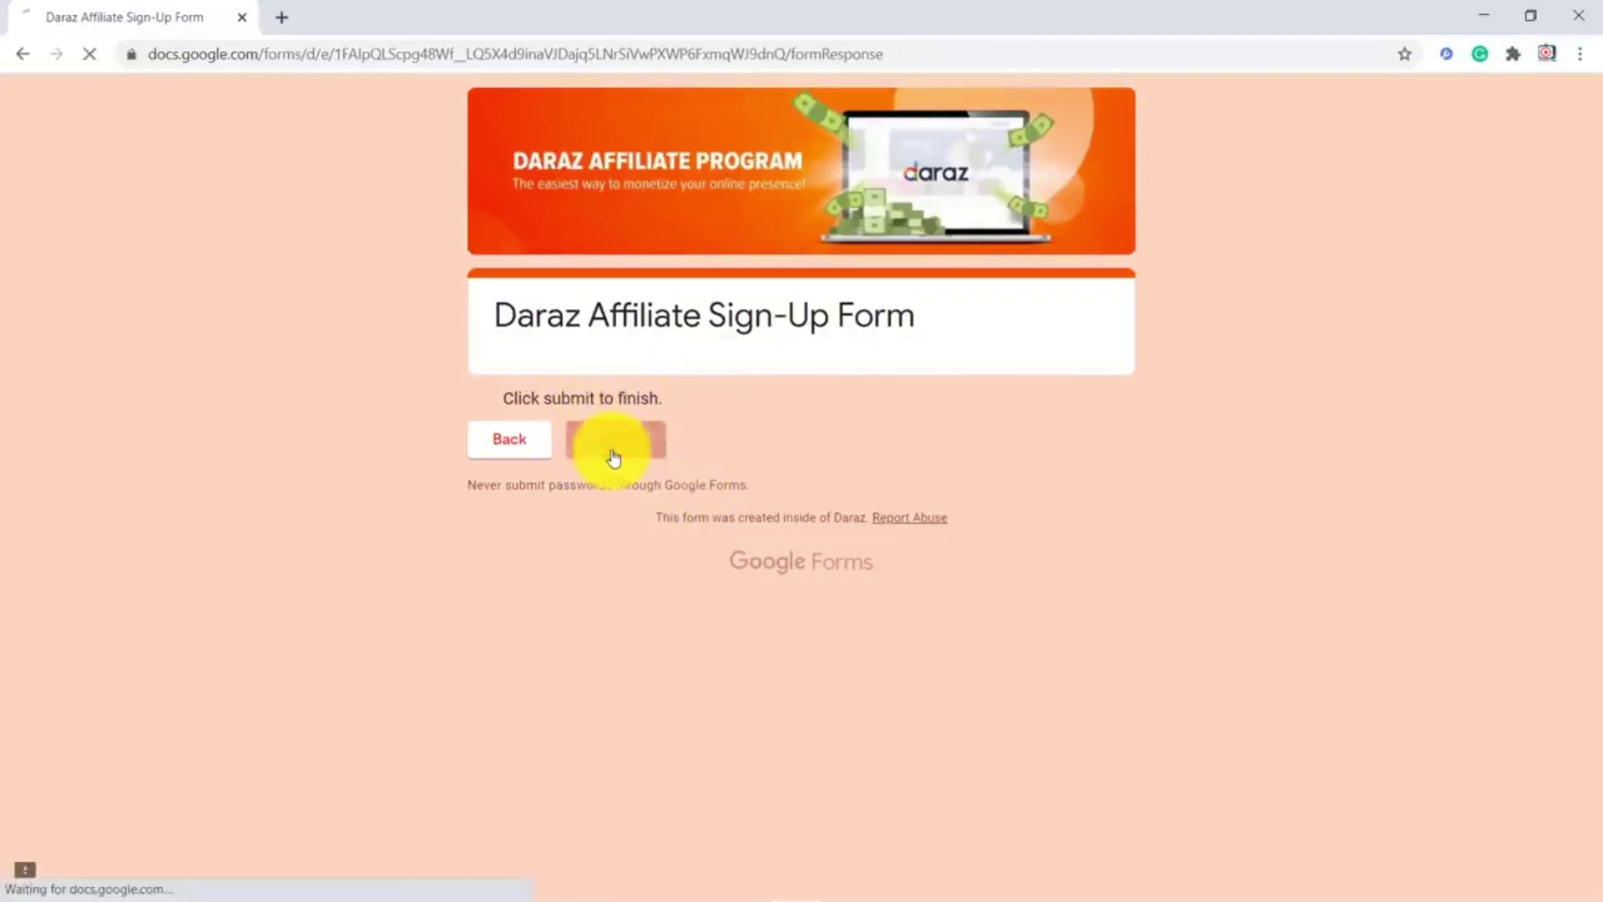